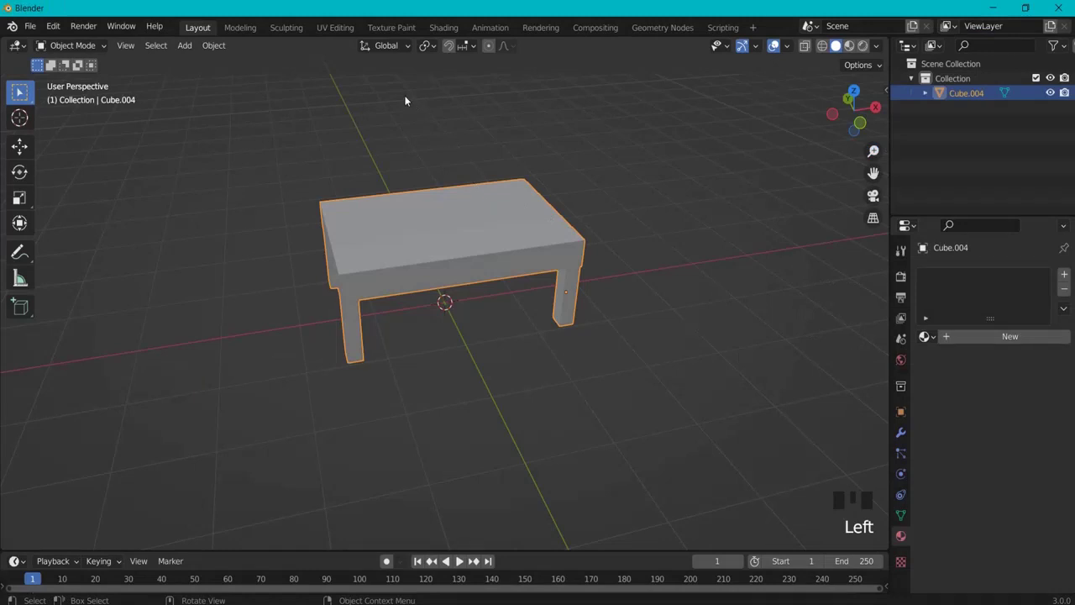
- Preview the plain table in UV Editing, then return to Layout and orbit around it
click(334, 28)
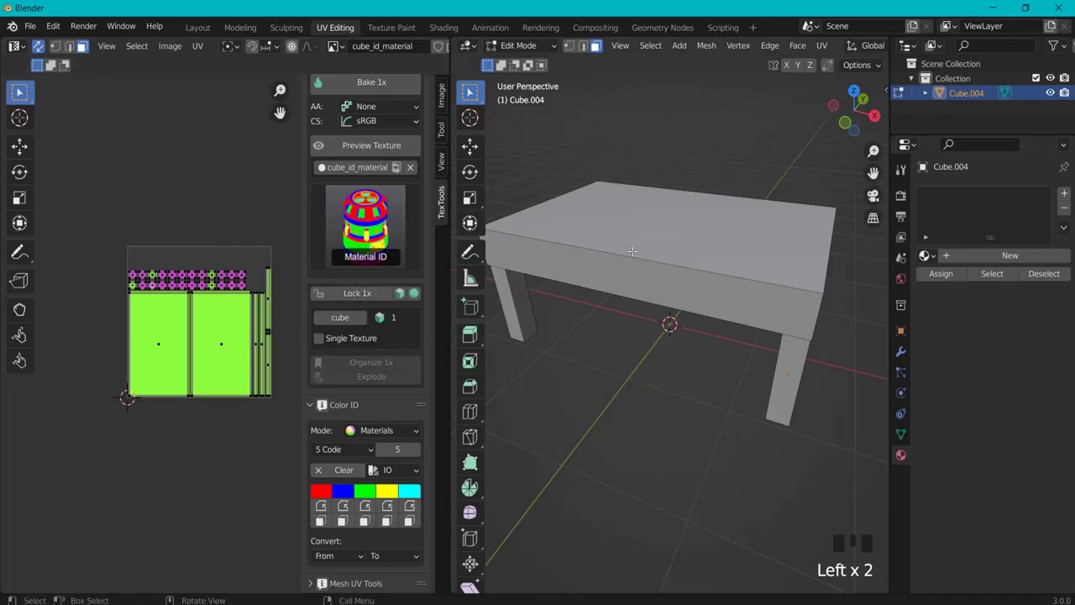
click(198, 28)
middle_drag(295, 300, 550, 346)
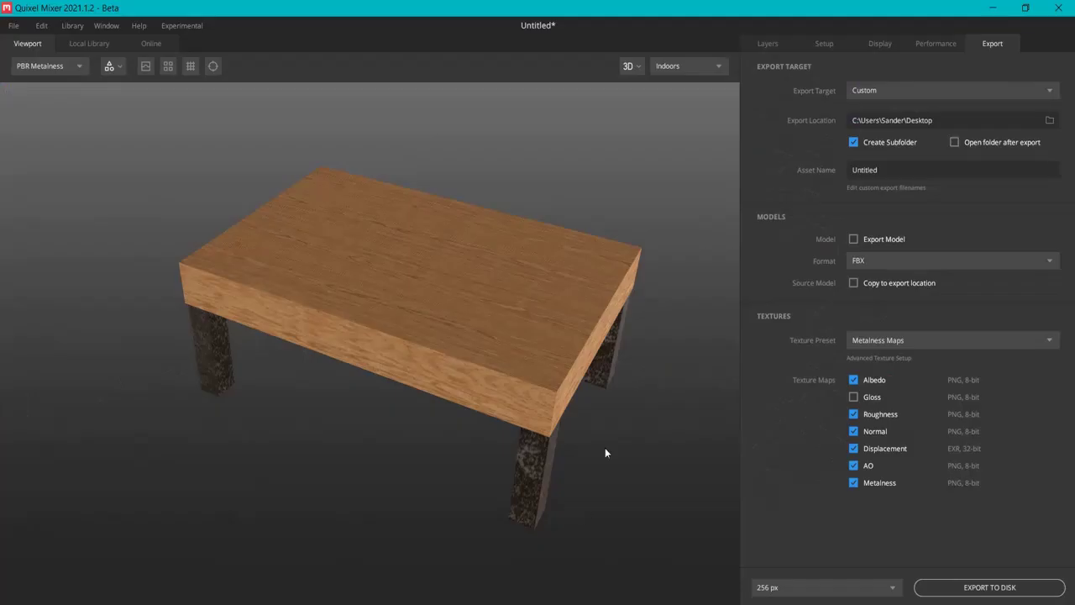
middle_drag(628, 386, 624, 376)
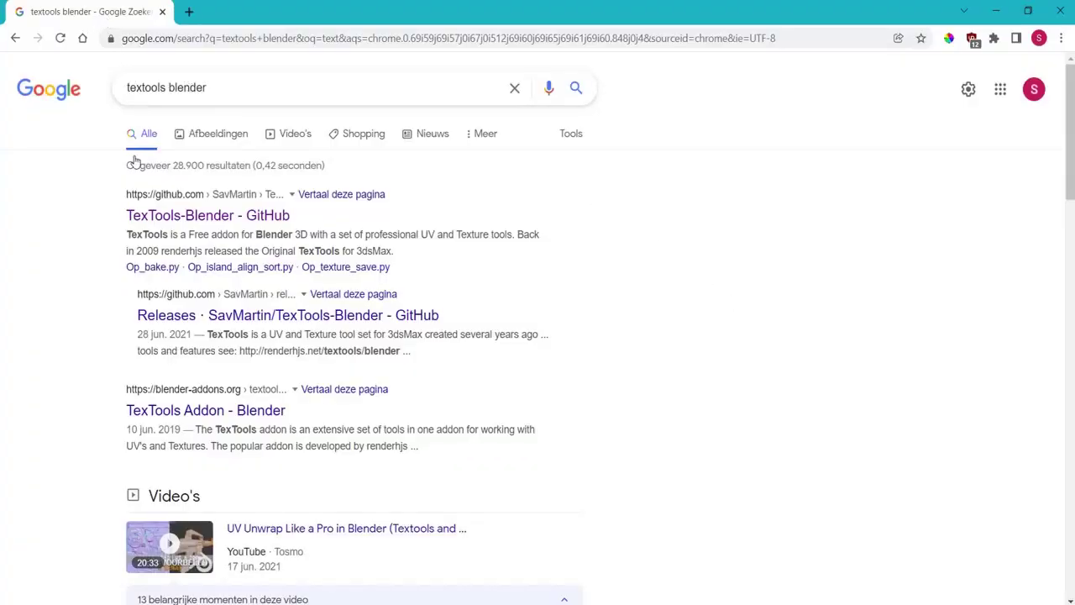
- Open the TexTools-Blender GitHub repository and reveal its Download ZIP option
click(174, 215)
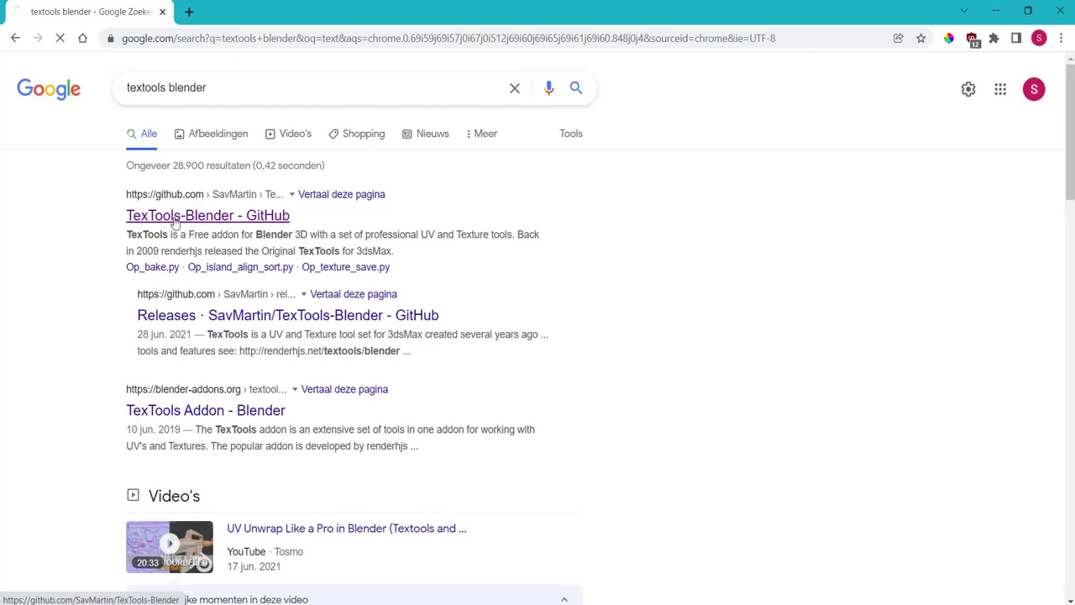
click(708, 225)
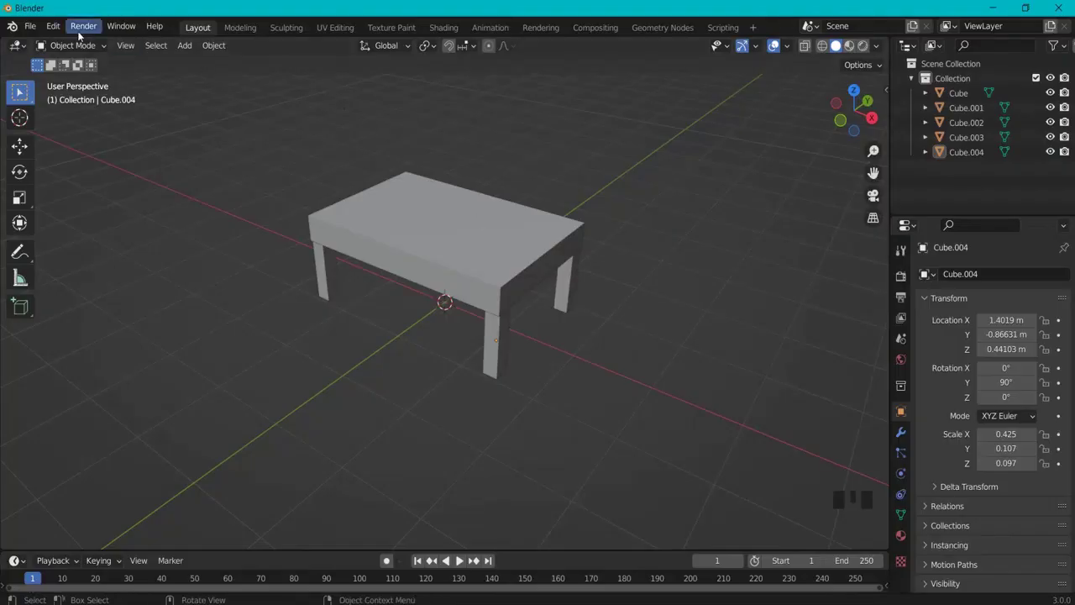
click(56, 27)
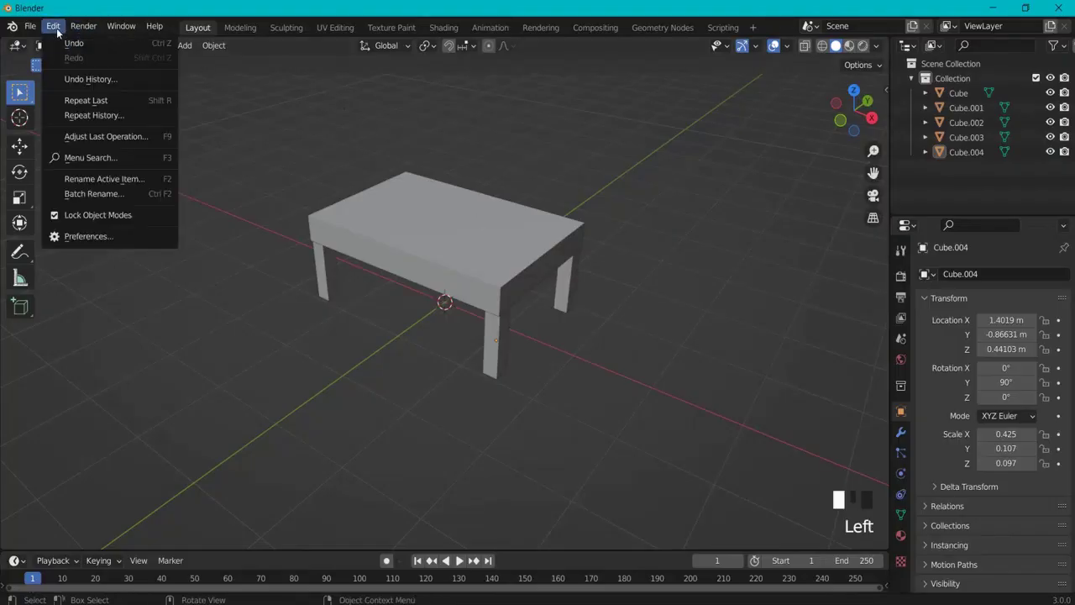
click(101, 233)
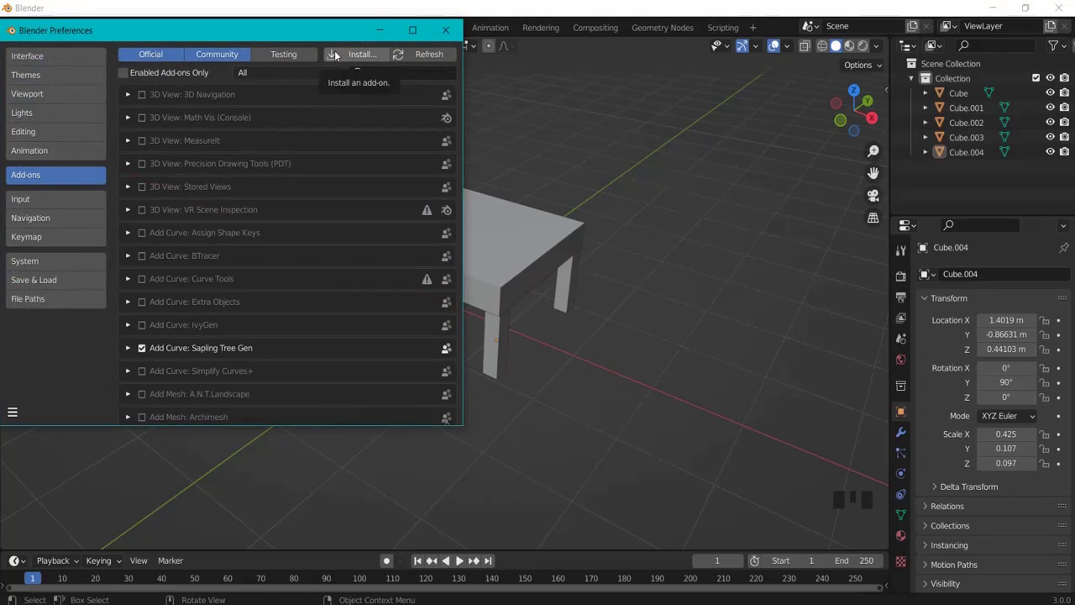
click(395, 72)
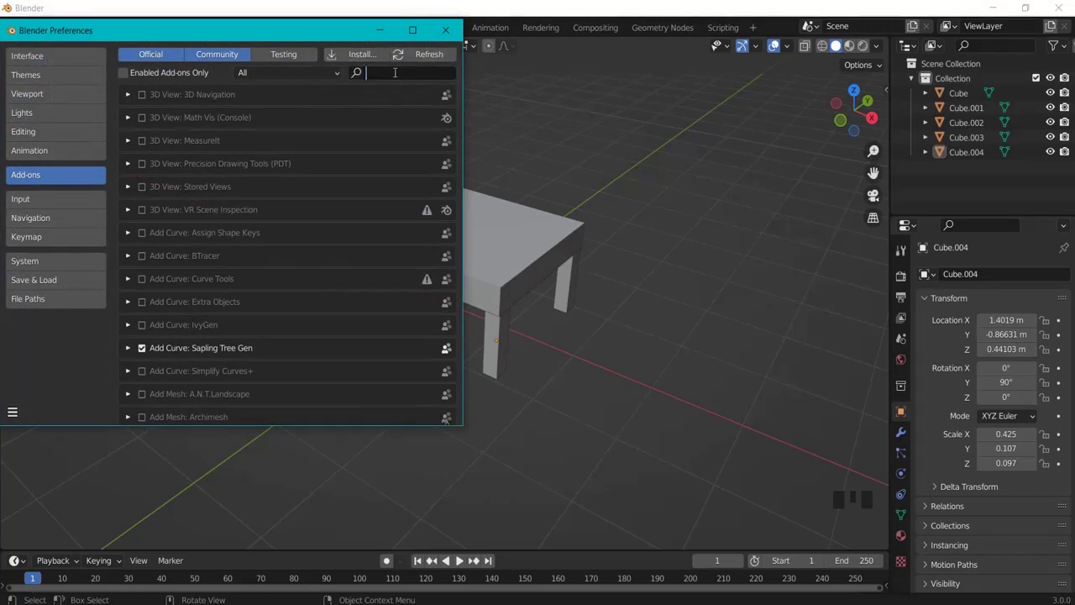
text(tex)
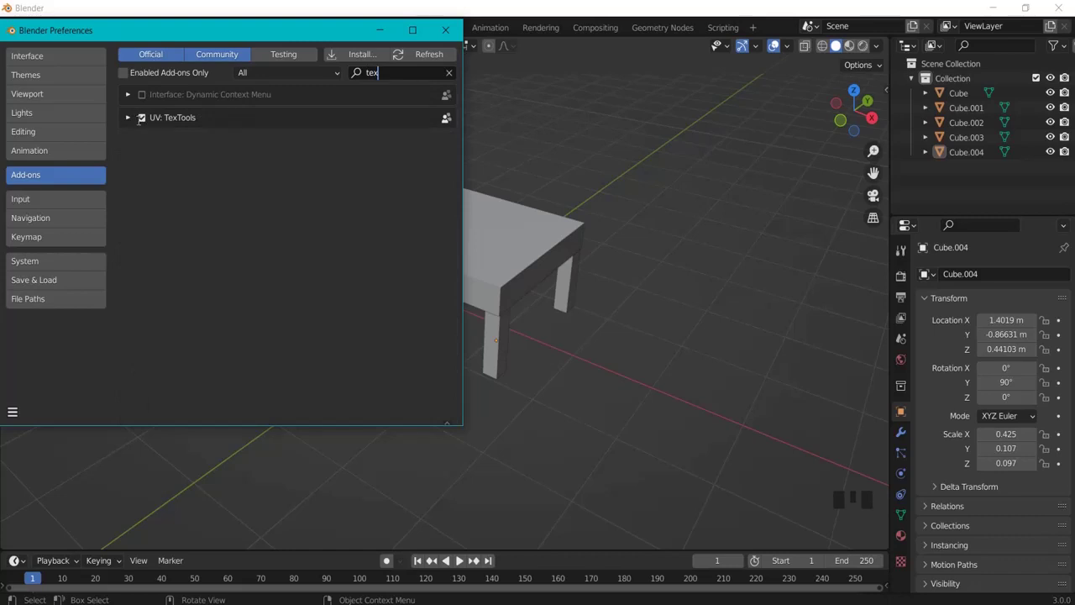
click(445, 30)
middle_drag(494, 213, 631, 224)
- Join the tabletop and four legs into a single object, Cube.004
click(405, 244)
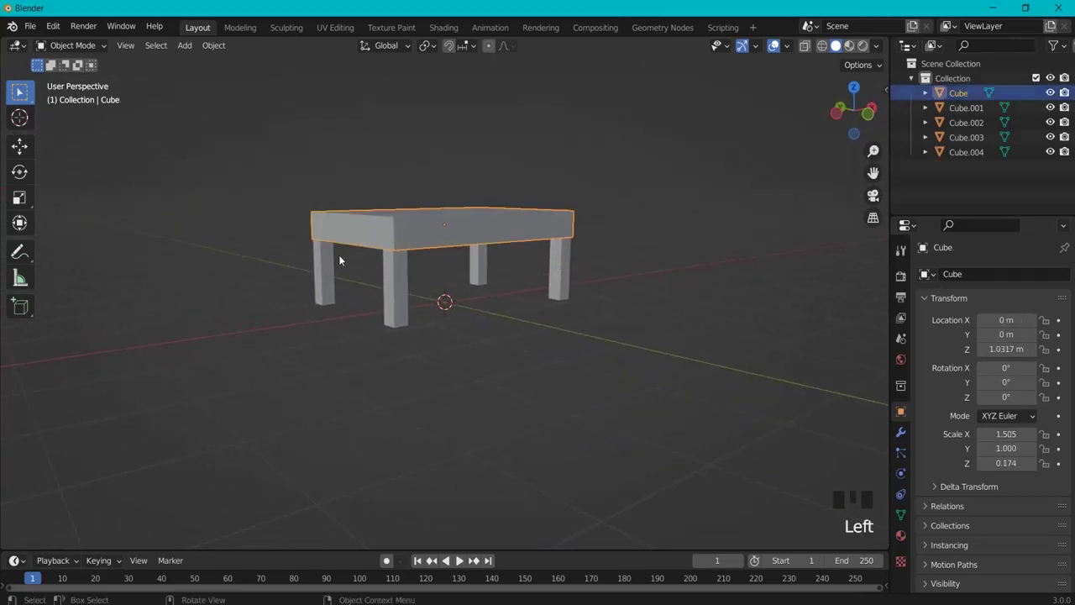
shift+click(328, 270)
shift+click(396, 290)
shift+click(479, 268)
shift+click(554, 284)
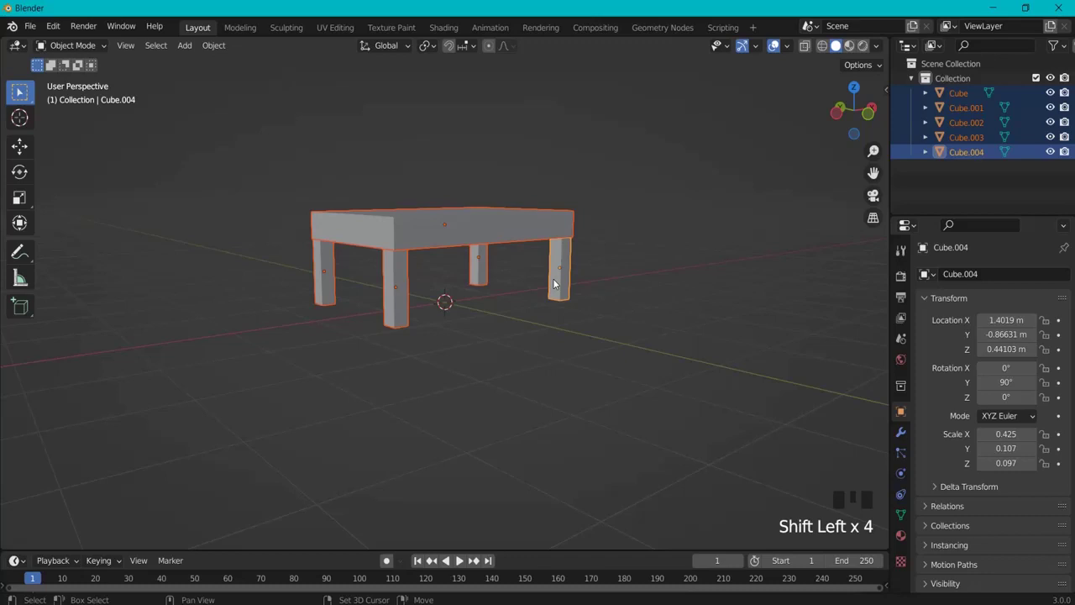
key(ctrl+j)
key(g)
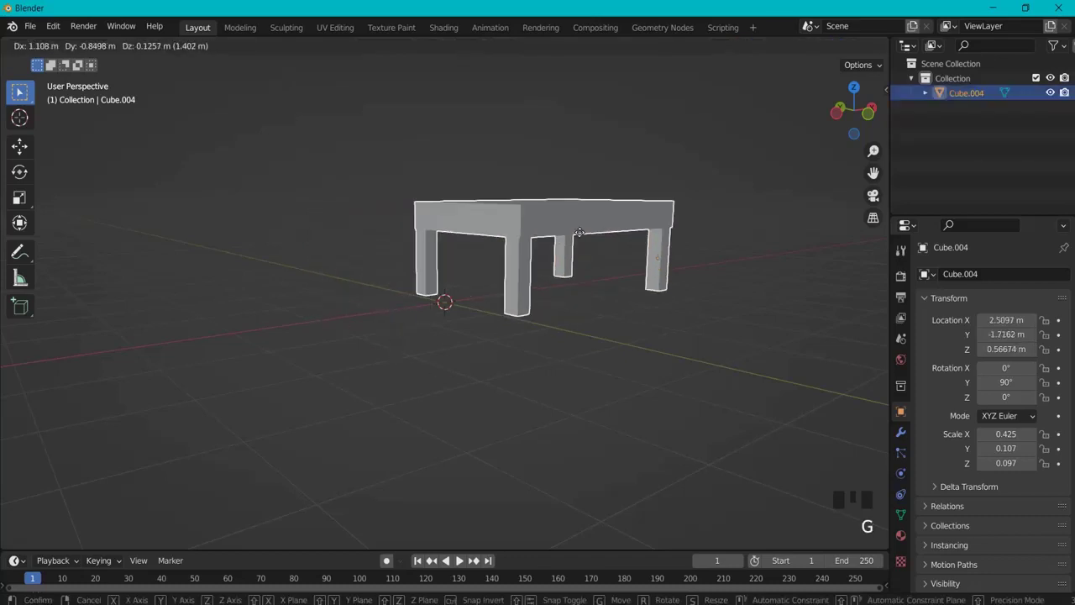
click(475, 242)
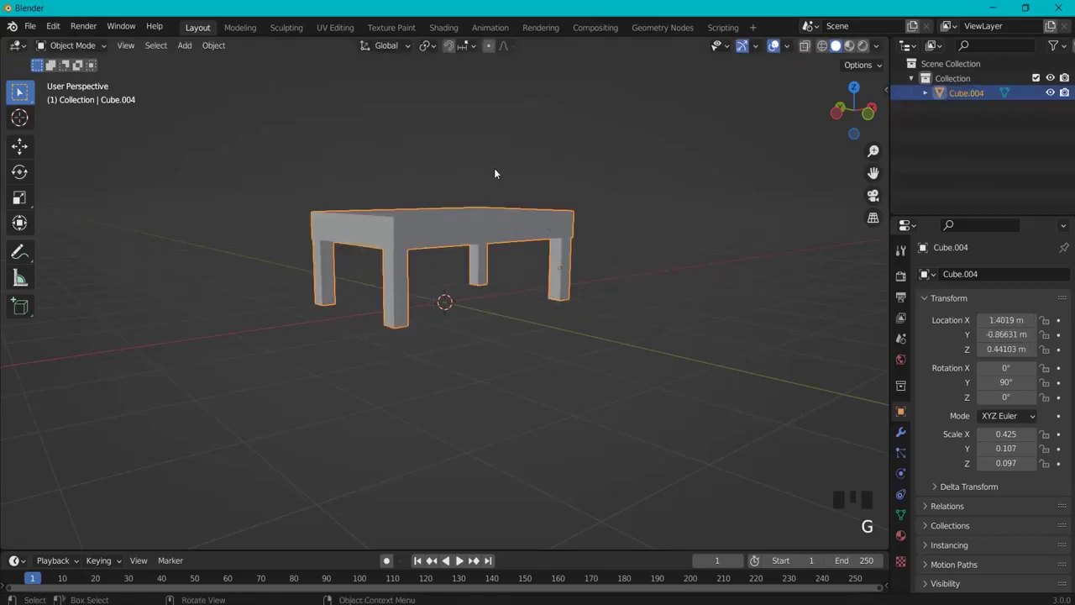
- In UV Editing, select all of the table's faces with UV sync selection on
click(336, 28)
scroll(686, 396, up, 4)
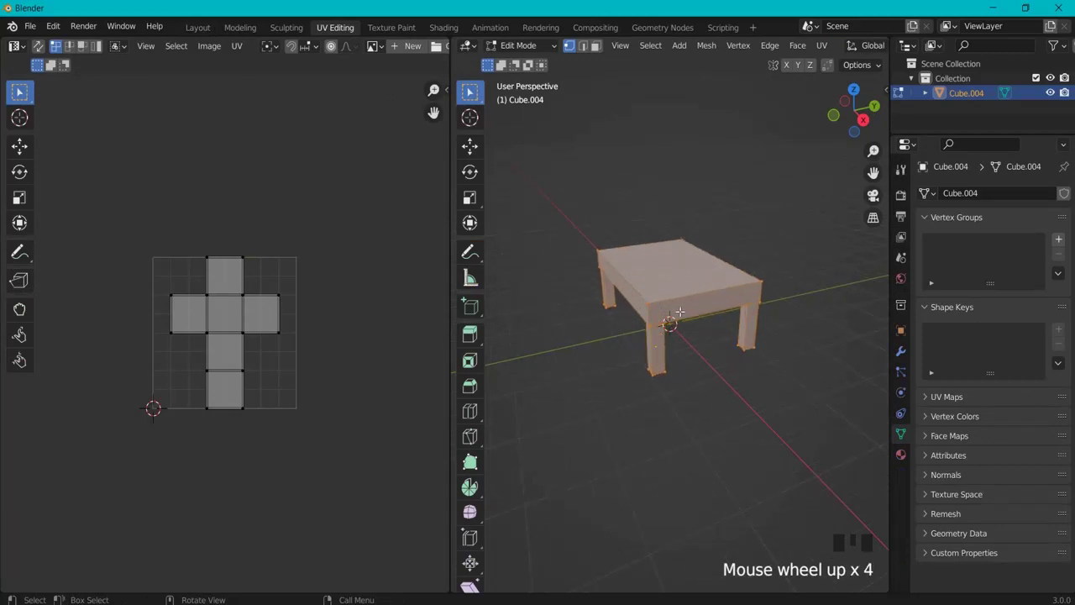
scroll(680, 313, up, 1)
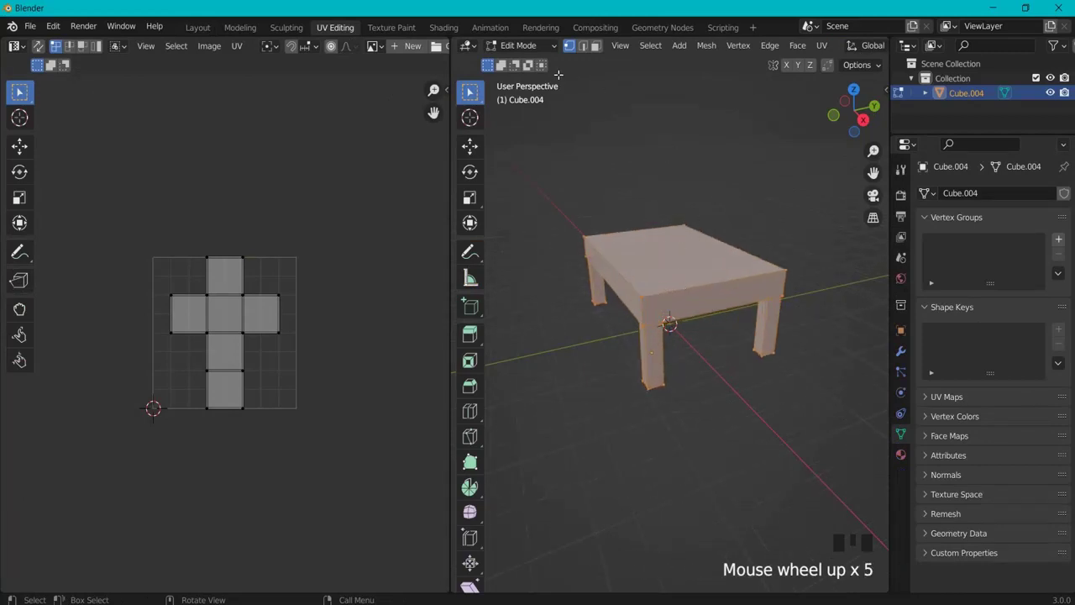
click(596, 47)
click(677, 228)
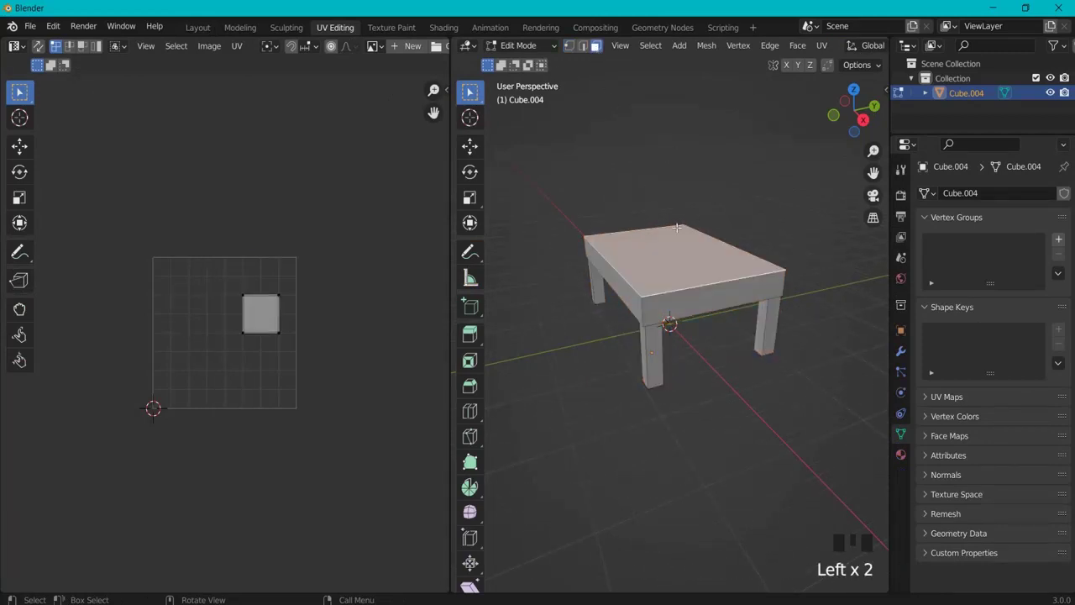
click(781, 499)
middle_drag(716, 465, 702, 248)
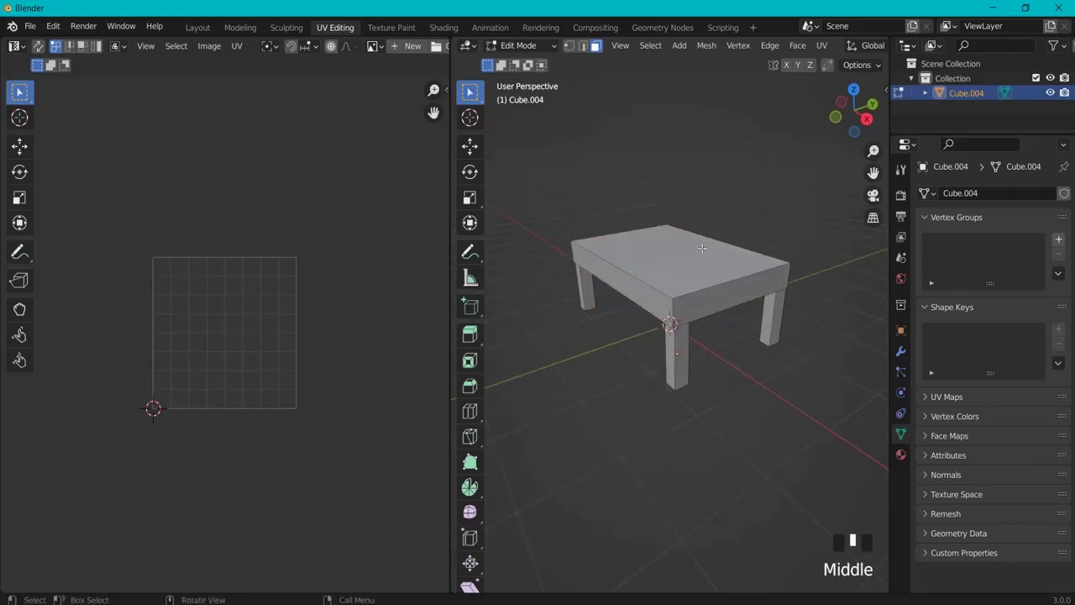
key(a)
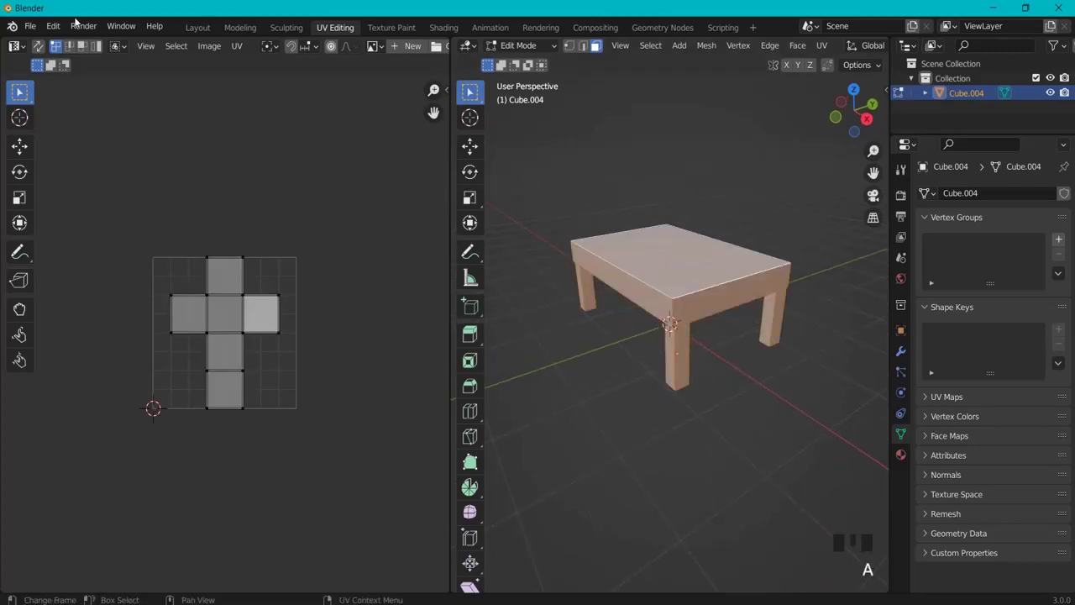
click(38, 47)
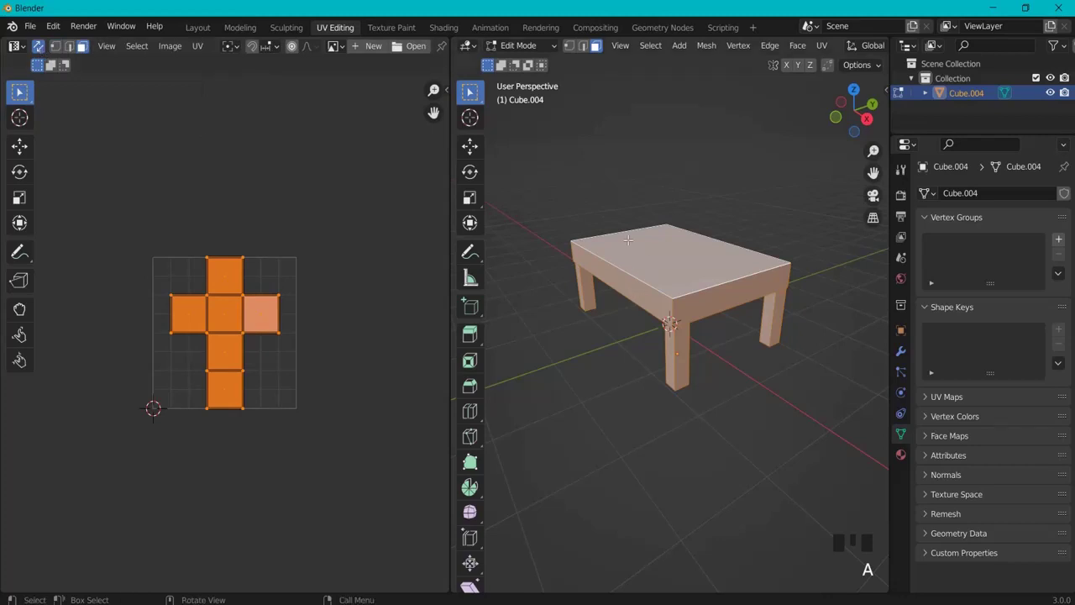
- Smart UV Project the table with a 0.05 island margin
key(u)
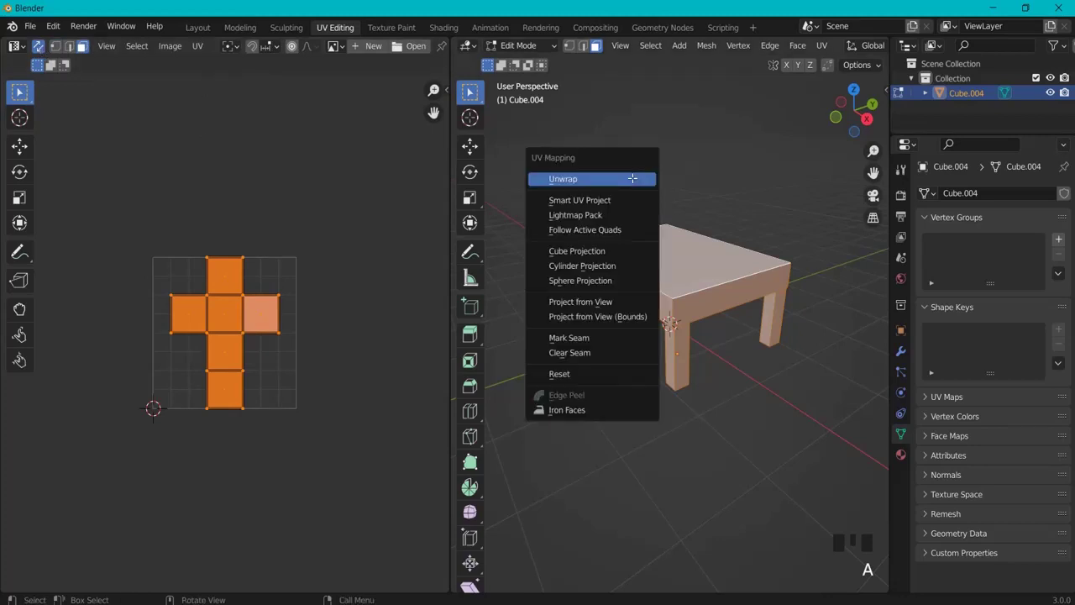
click(597, 200)
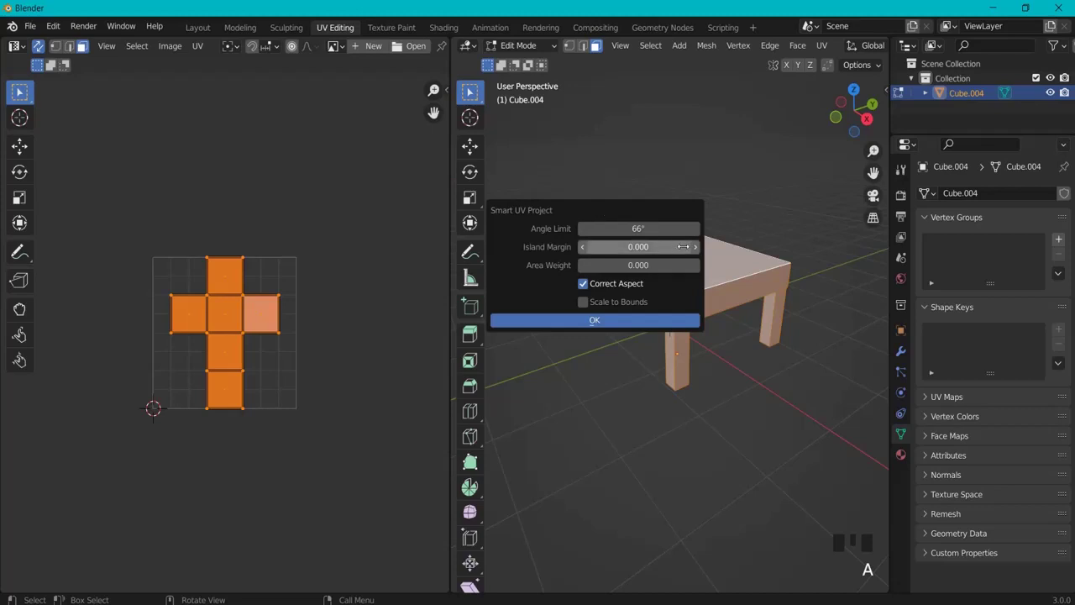
click(694, 246)
click(694, 246)
click(639, 326)
scroll(183, 324, up, 4)
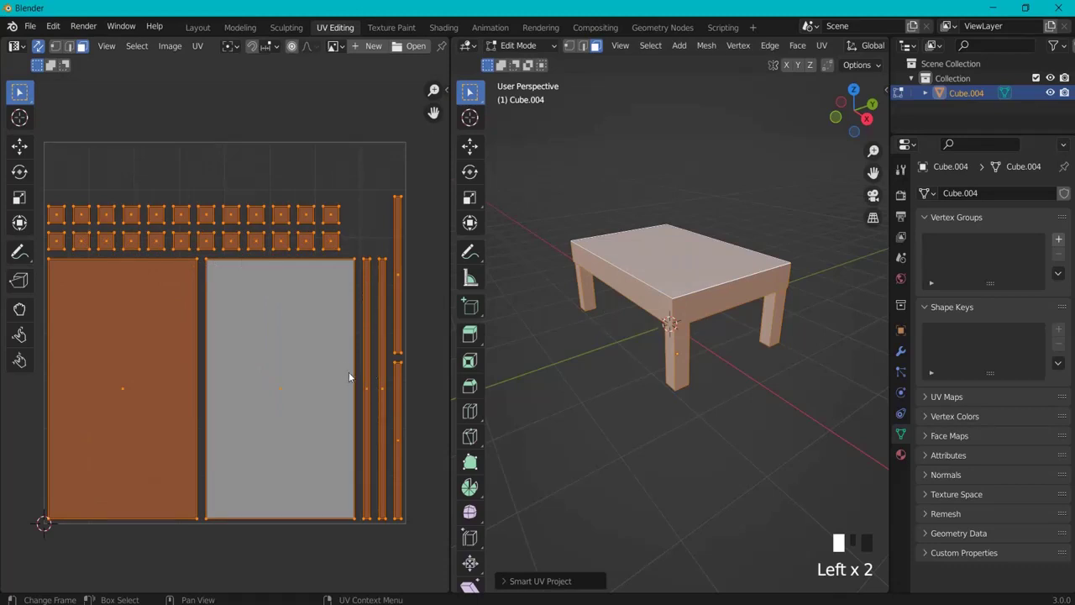
scroll(267, 255, down, 2)
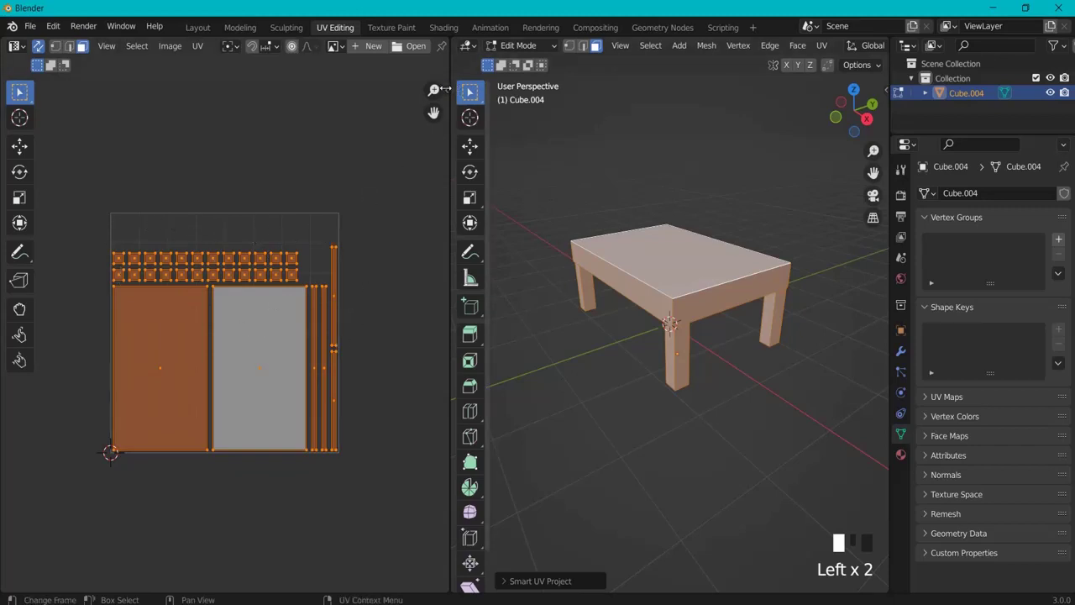
- Show the TexTools Color ID tools in the UV editor's side panel
click(442, 90)
click(442, 202)
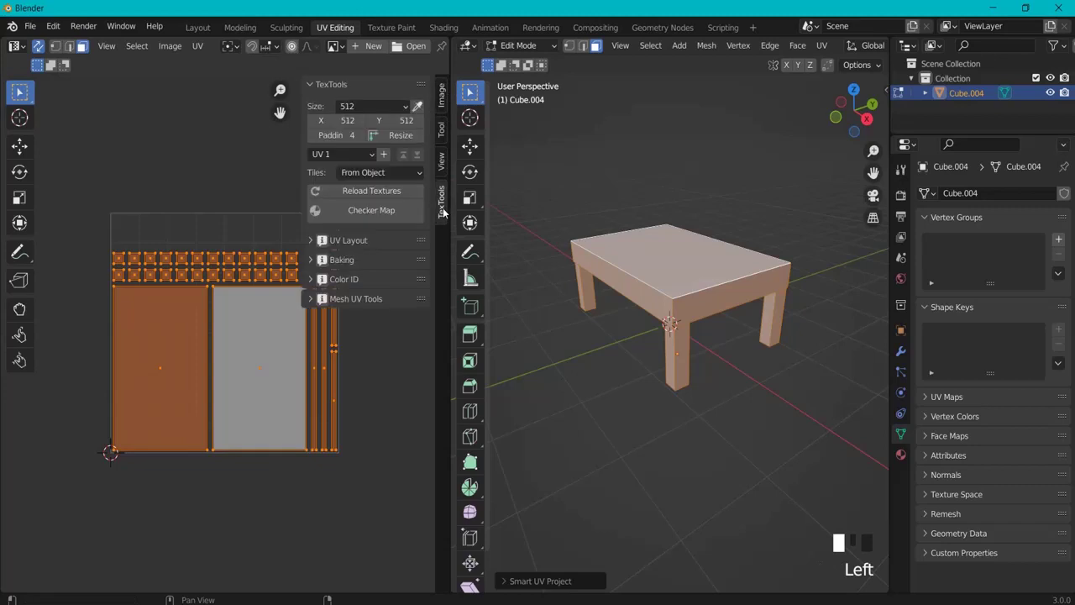
click(319, 279)
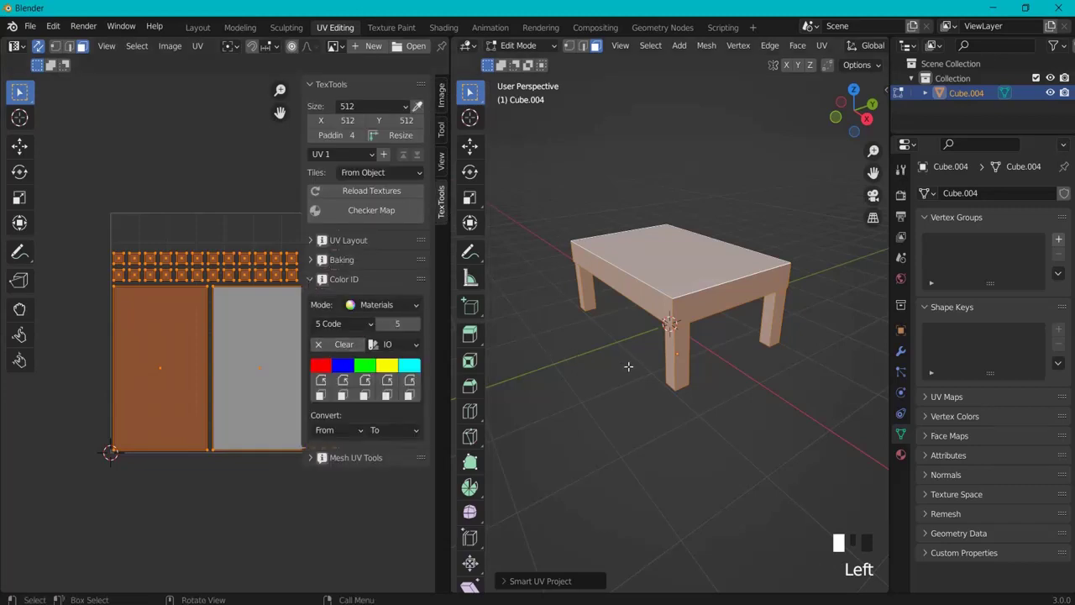
- Box-select the tabletop in front X-ray view and assign it red TT_color_00
middle_drag(622, 378, 720, 373)
click(654, 265)
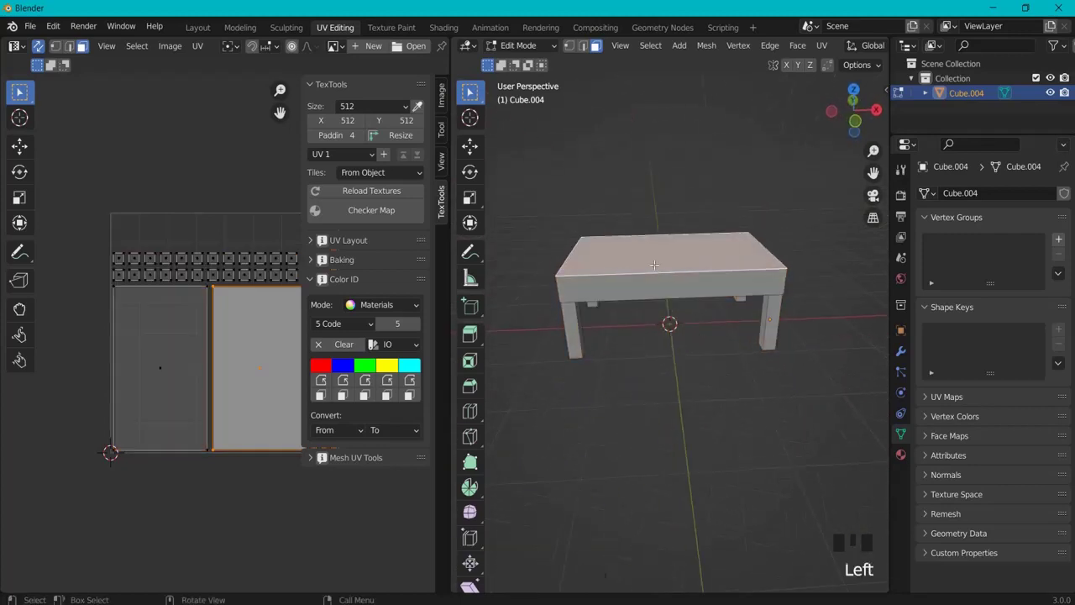
click(574, 318)
click(767, 328)
middle_drag(799, 320, 711, 290)
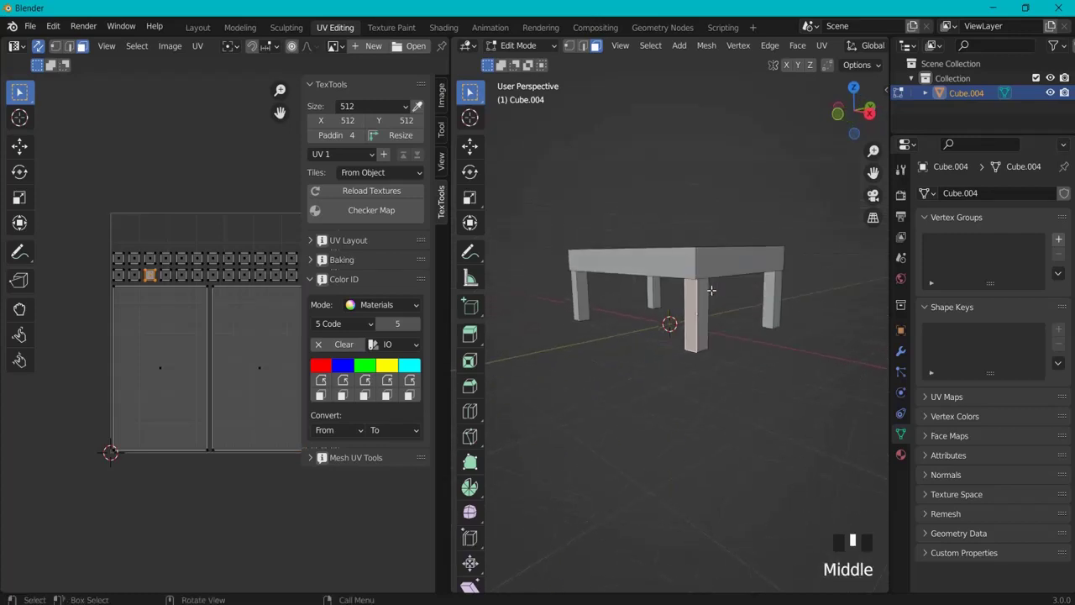
key(KP_1)
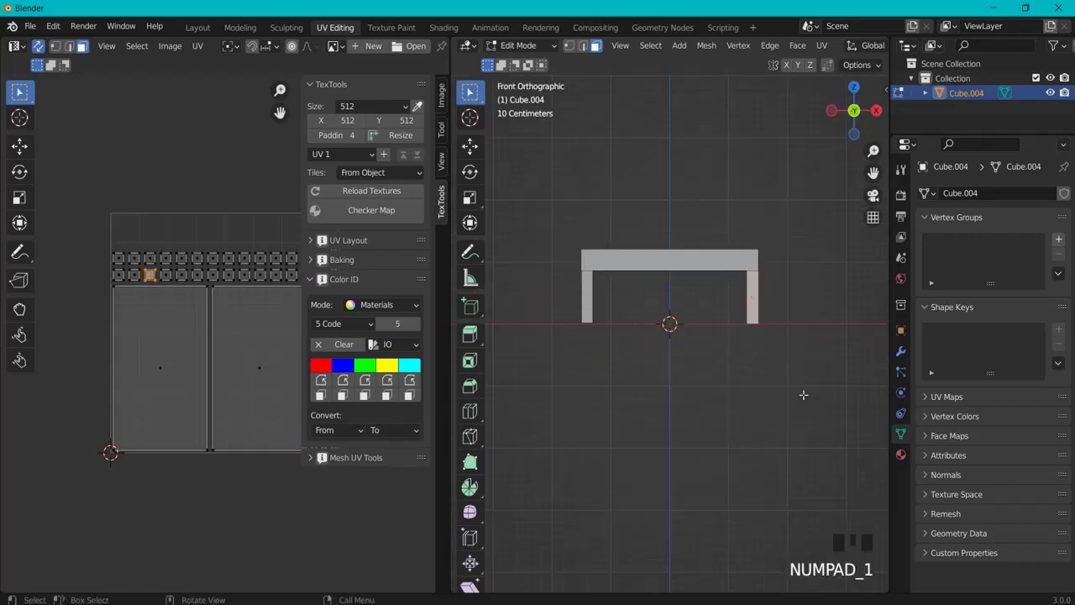
scroll(697, 282, up, 3)
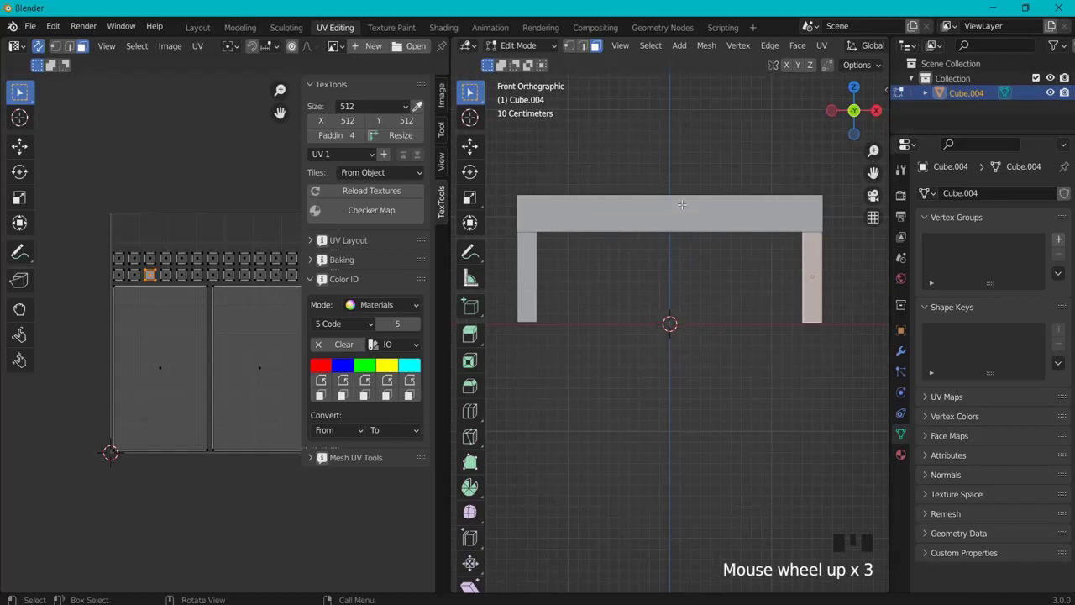
key(alt+z)
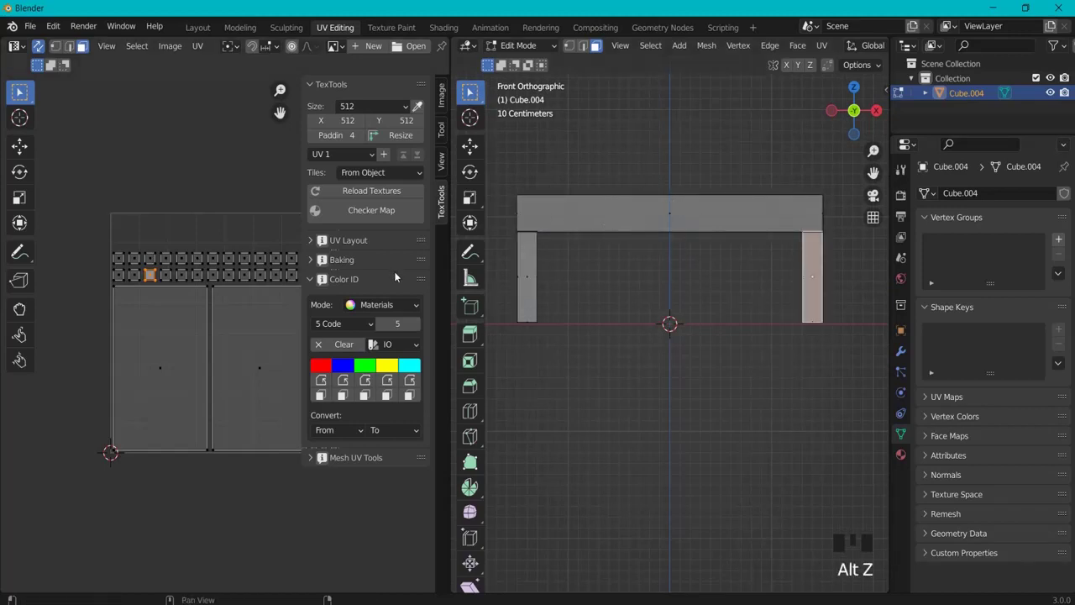
drag(508, 164, 841, 224)
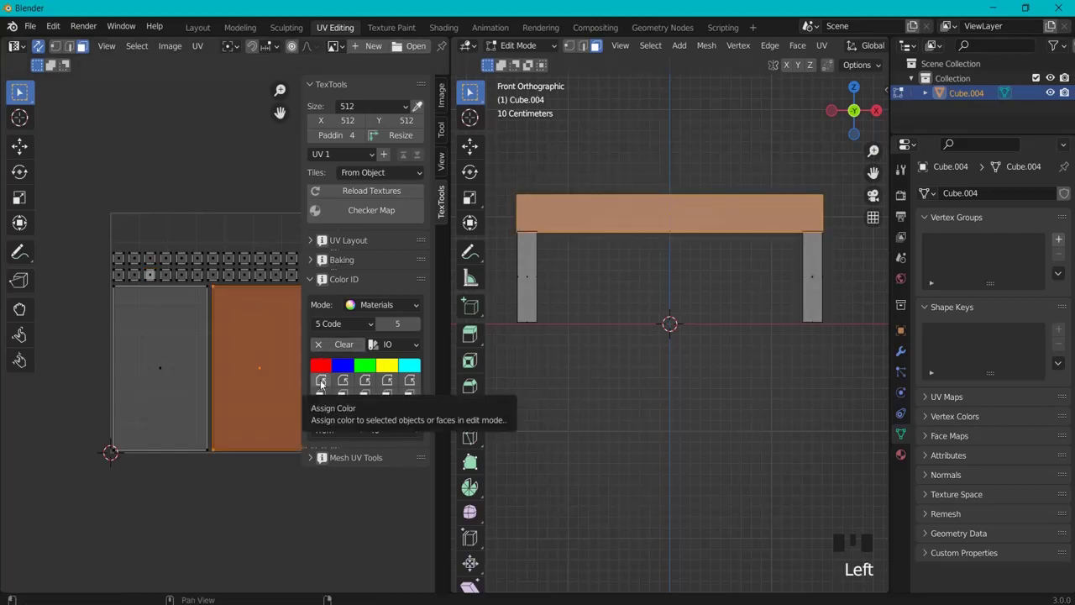
click(320, 380)
- Box-select the four legs, assign them blue TT_color_01, then turn X-ray off
middle_drag(600, 278, 624, 281)
key(KP_1)
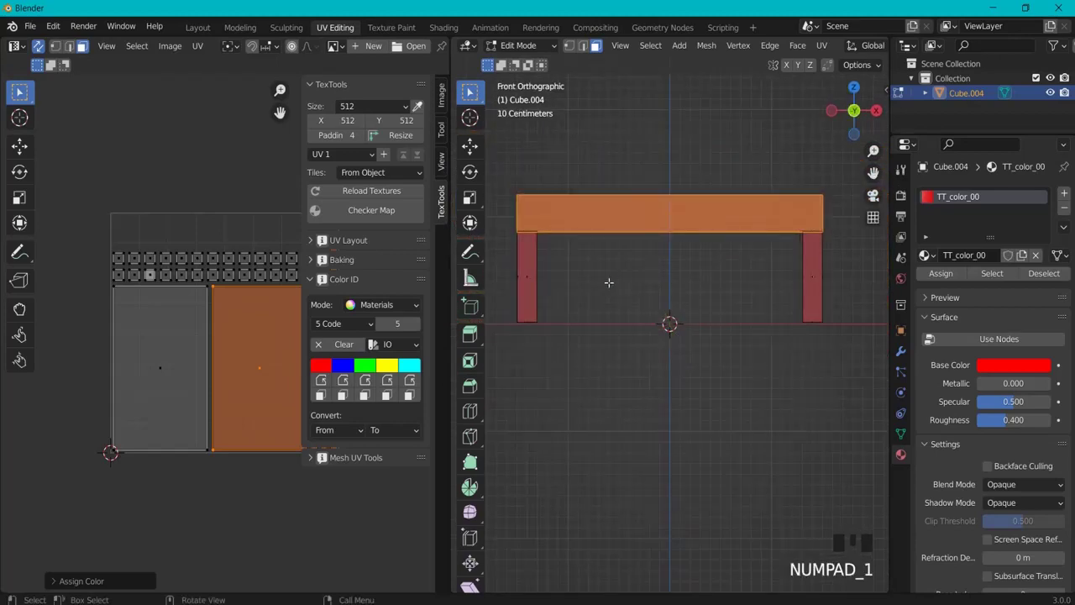
drag(509, 344, 851, 241)
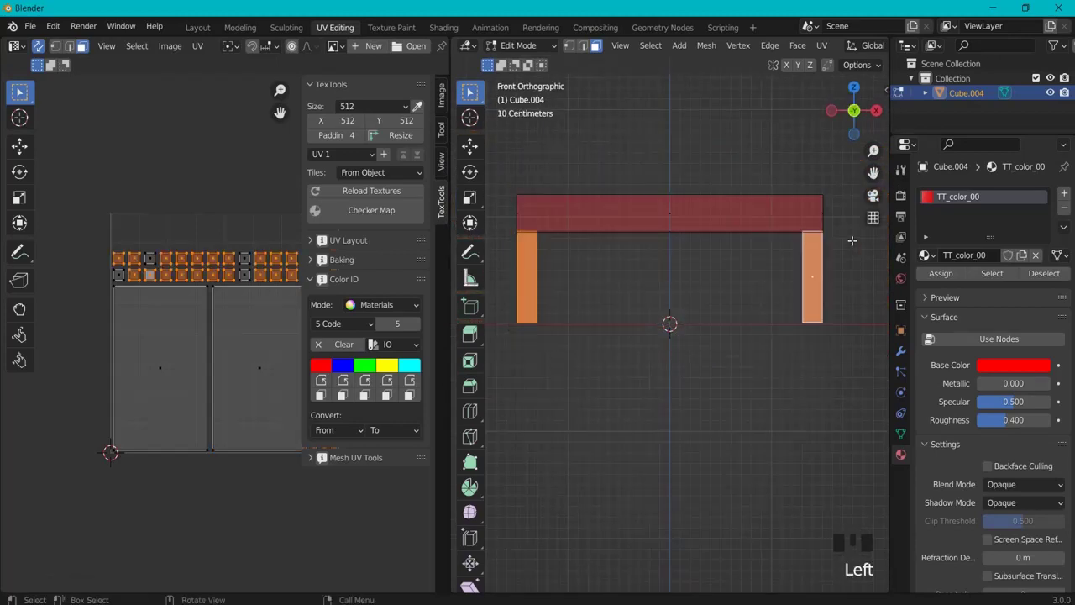
click(345, 382)
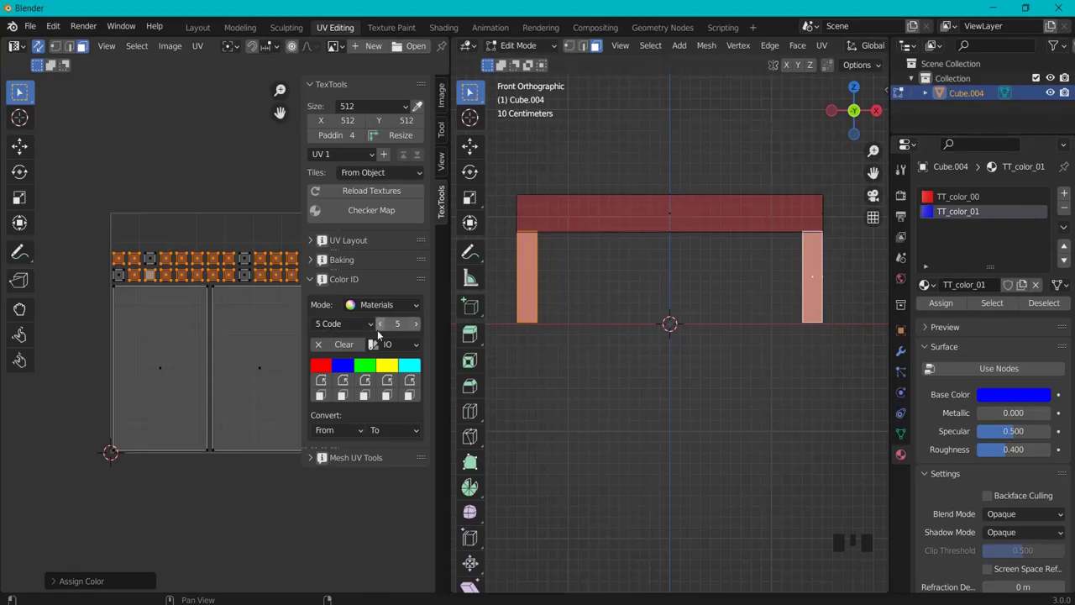
click(339, 324)
middle_drag(601, 315, 731, 307)
scroll(717, 301, down, 2)
key(alt+z)
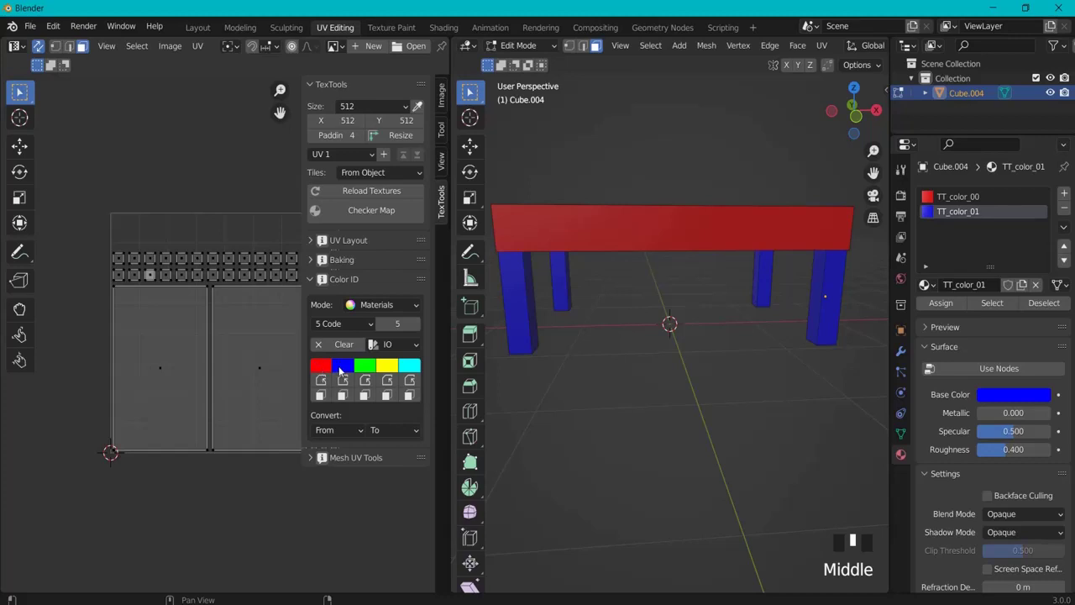
- Bake a Material ID map of the table with TexTools Baking
click(311, 260)
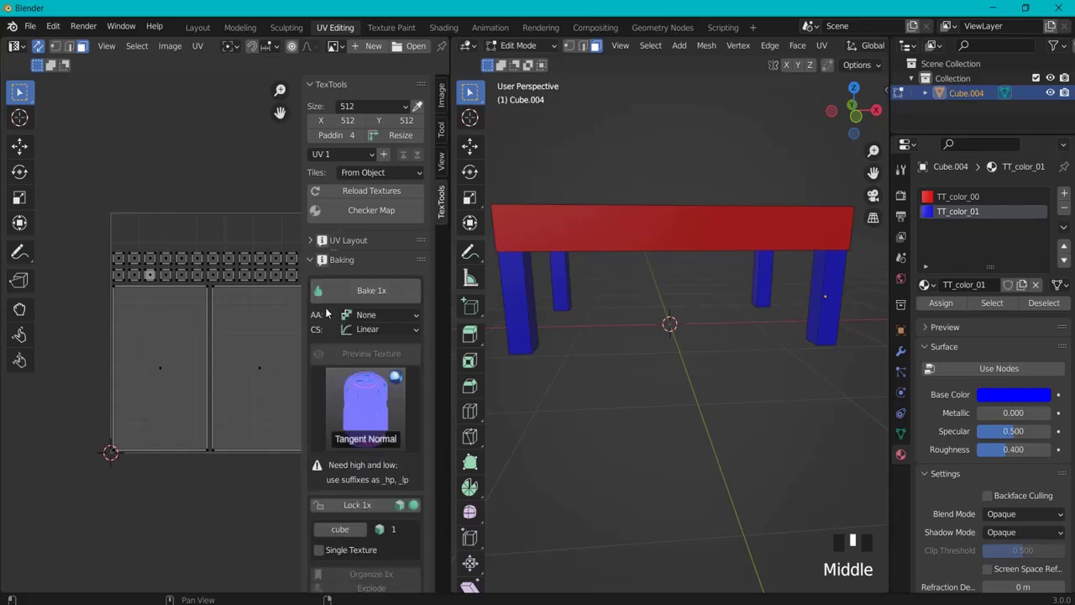
click(356, 385)
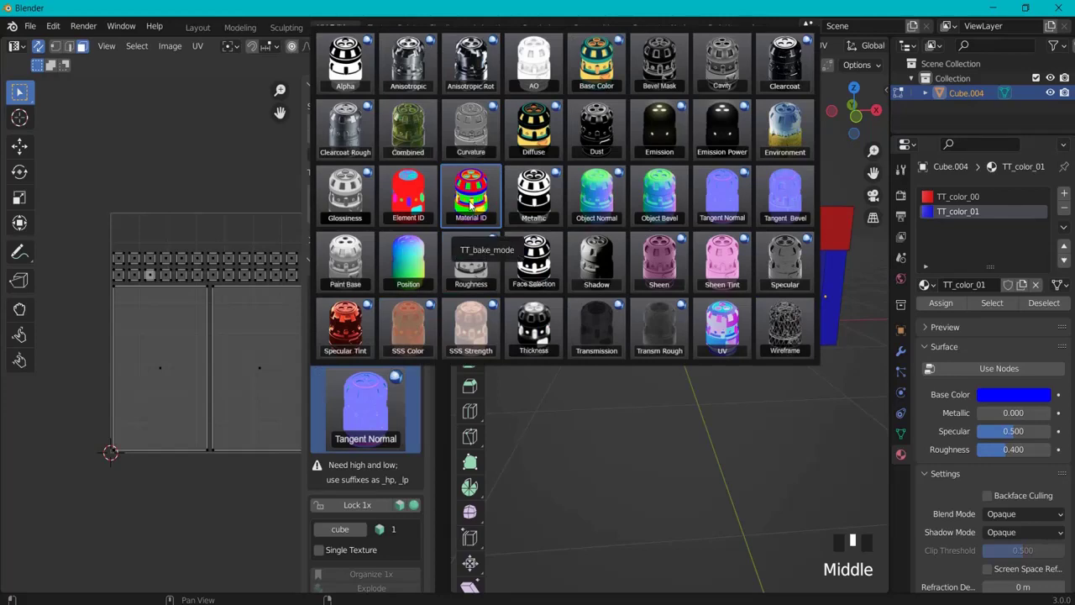
double_click(470, 204)
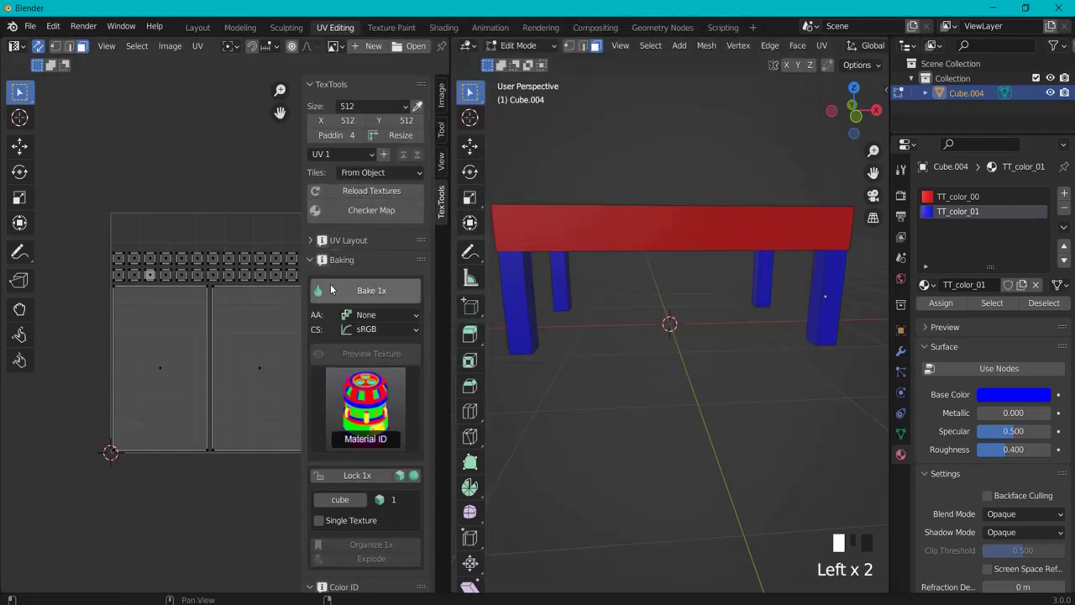
click(371, 289)
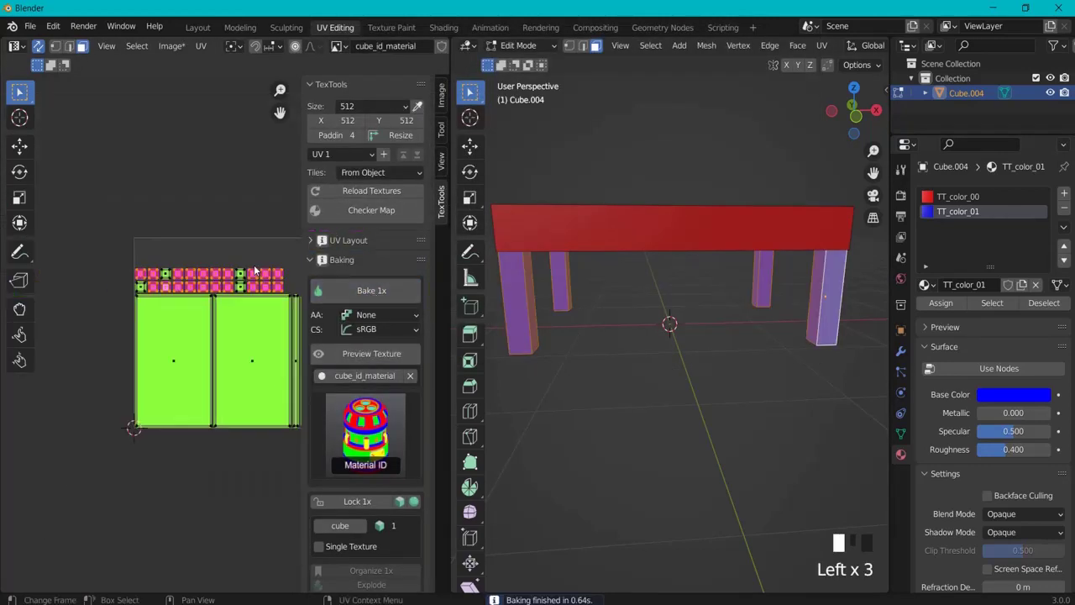
scroll(249, 216, up, 2)
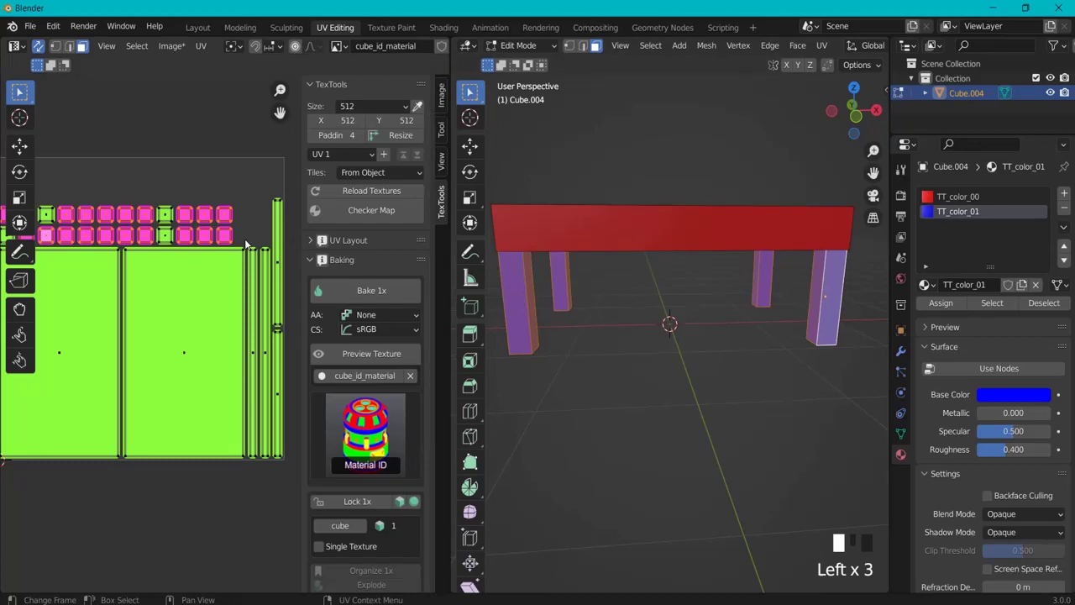
- Save the baked image as cube_id_material.png on the Desktop
click(222, 158)
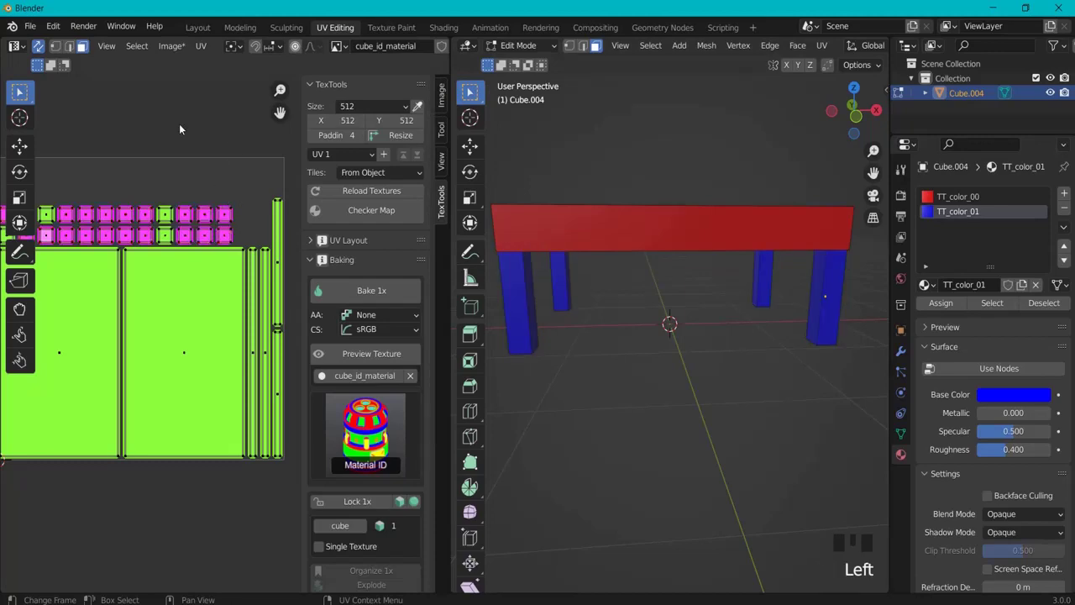
middle_drag(179, 128, 210, 129)
click(171, 45)
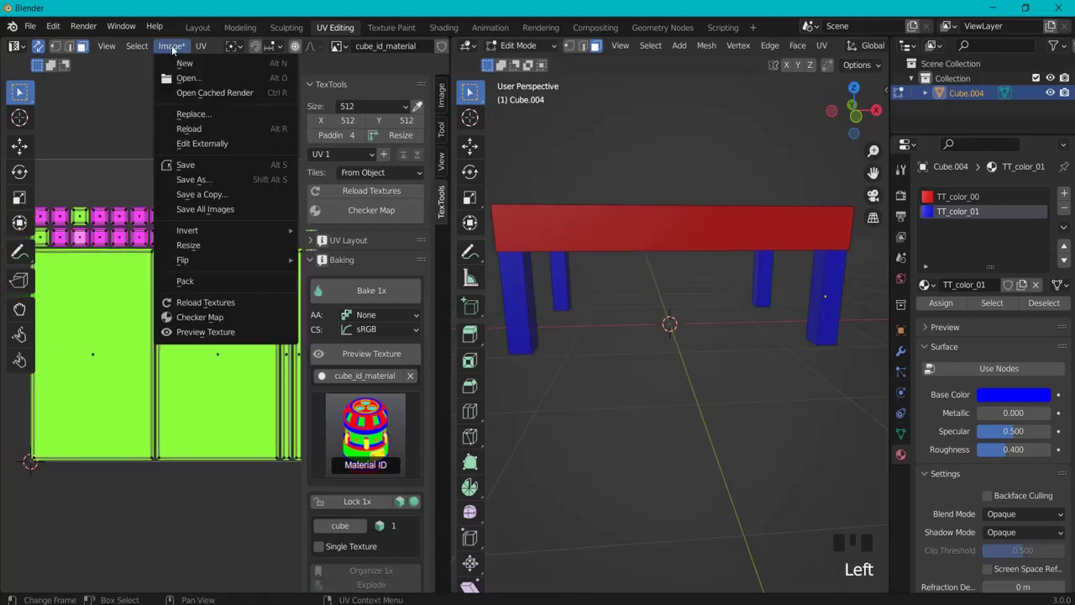
click(217, 180)
click(218, 224)
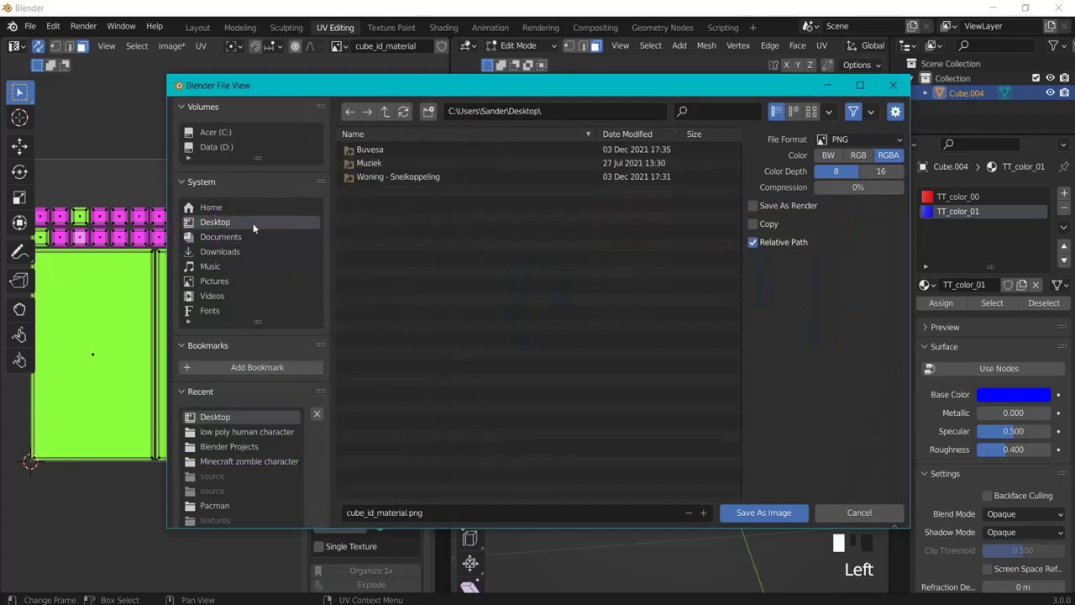
click(750, 511)
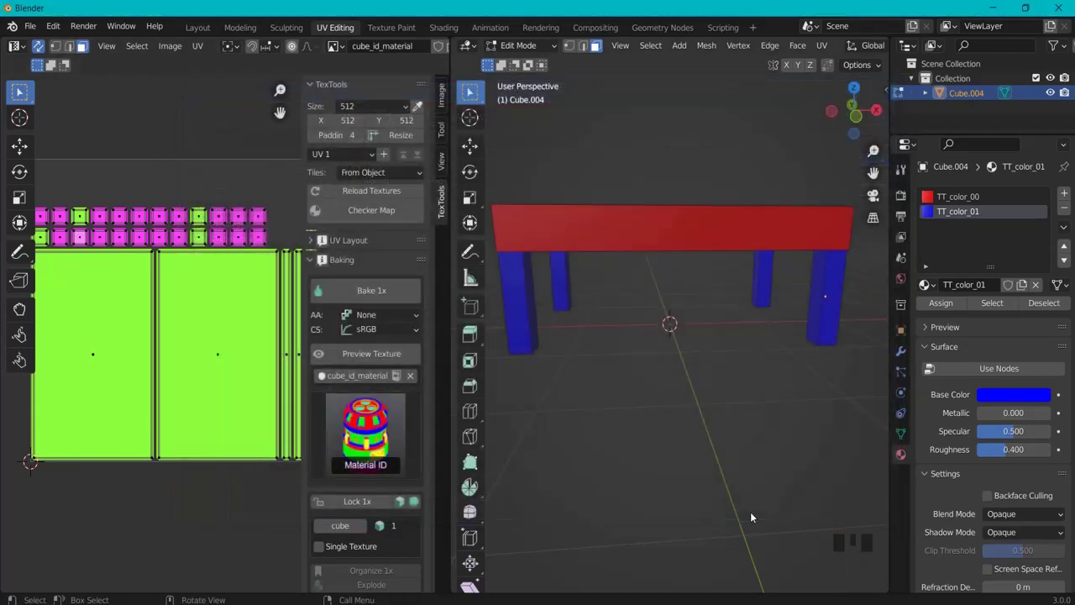
- In Layout, remove the TT_color_00 and TT_color_01 material slots from Cube.004
click(198, 27)
middle_drag(517, 157, 670, 182)
click(902, 536)
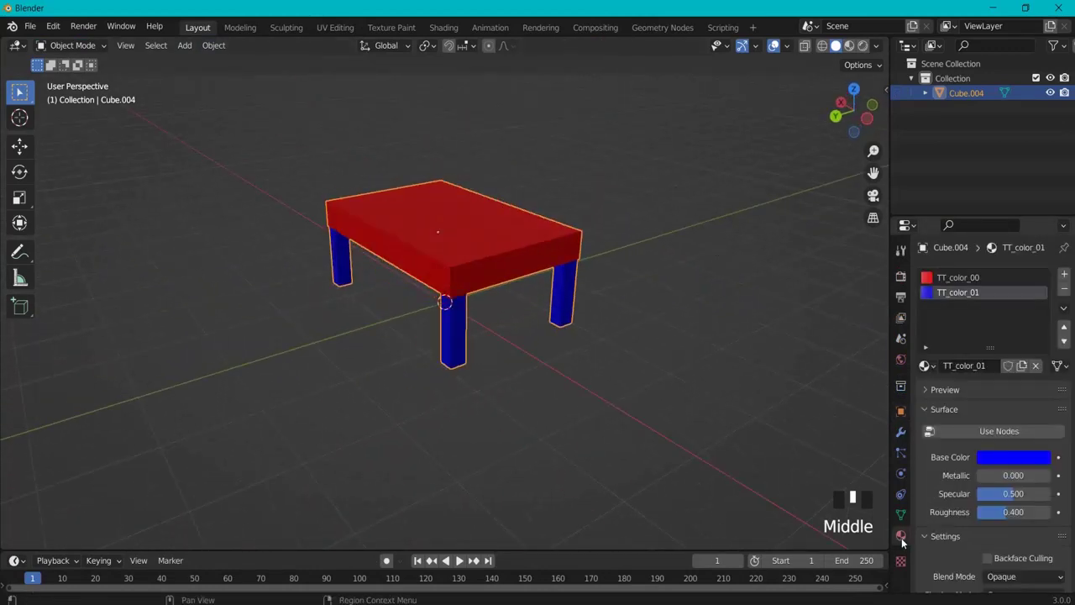
click(967, 278)
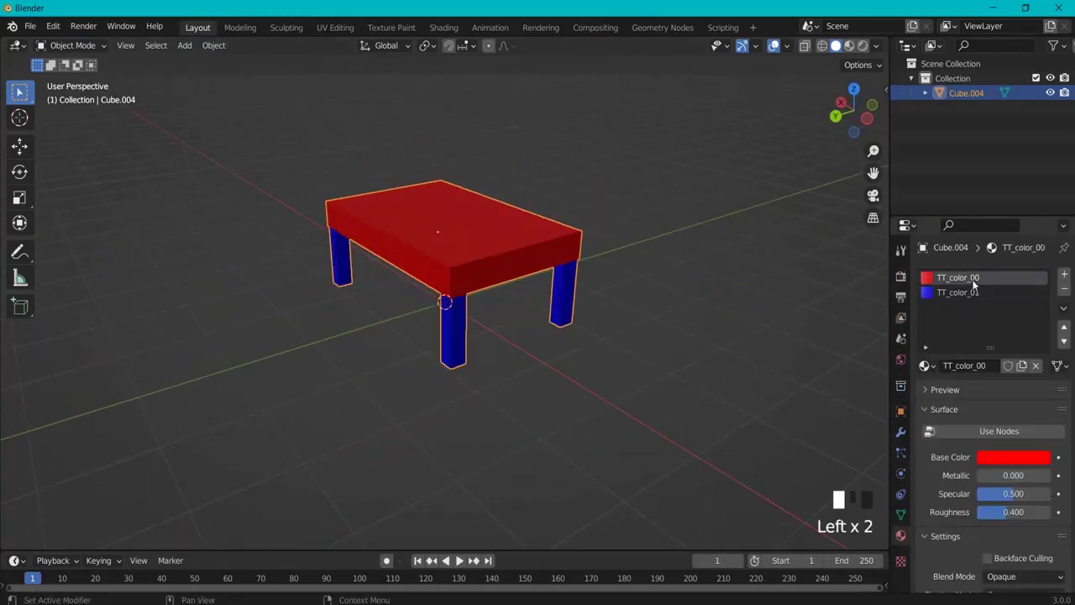
click(1064, 289)
click(1064, 289)
click(602, 220)
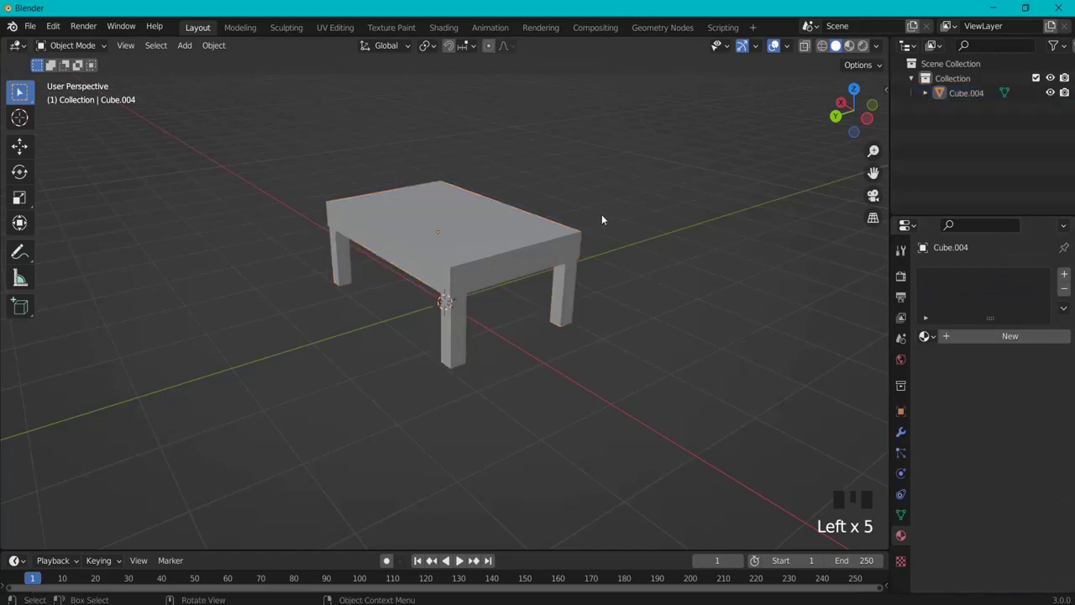
click(490, 241)
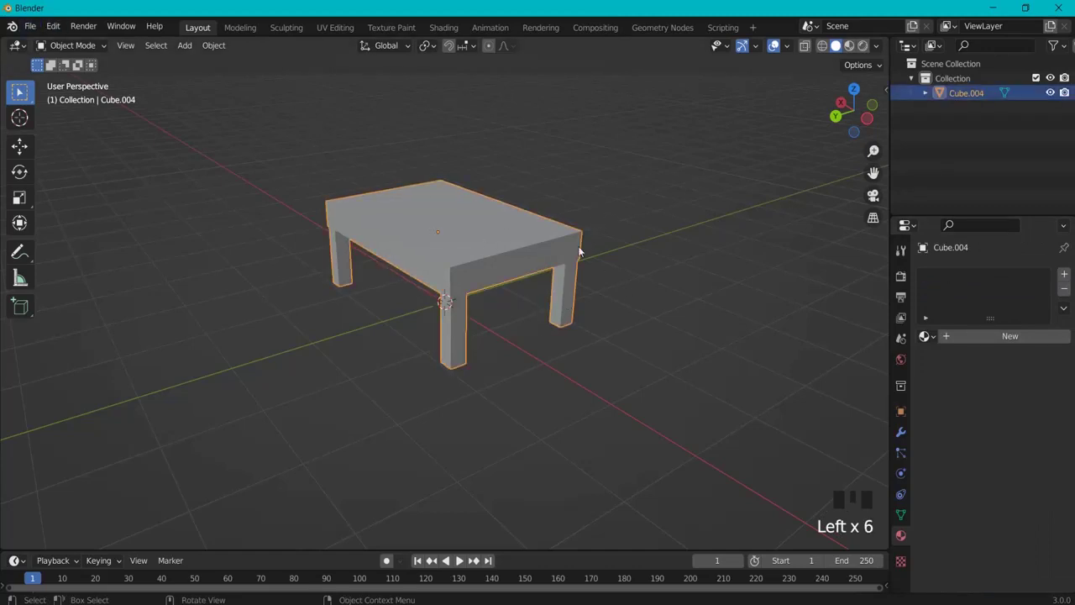
middle_drag(579, 251, 416, 228)
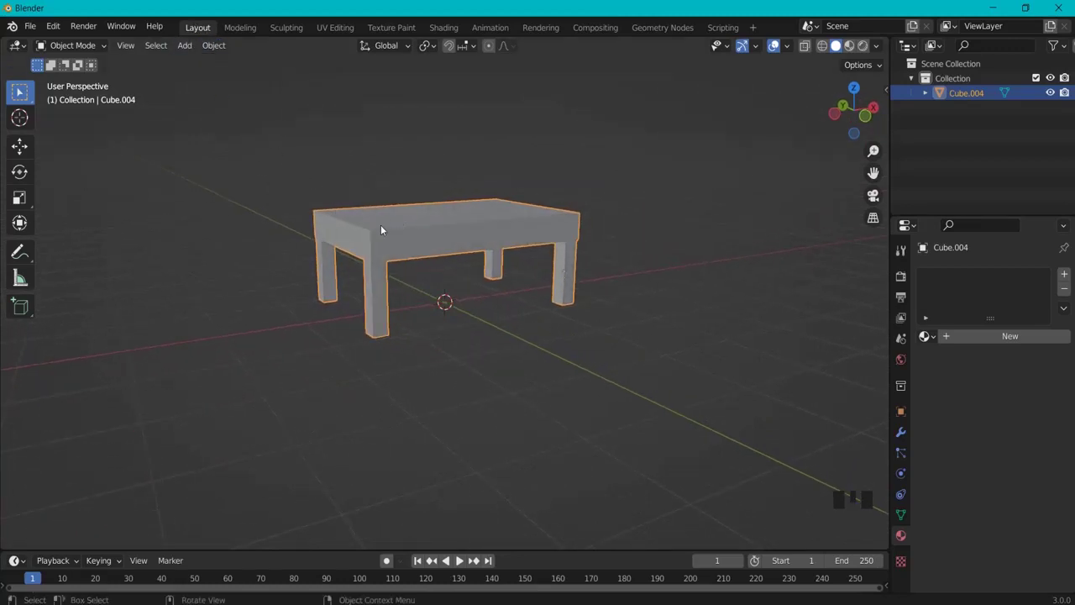
- Export the selected table to the Desktop as untitled.fbx, limited to selected objects
click(30, 26)
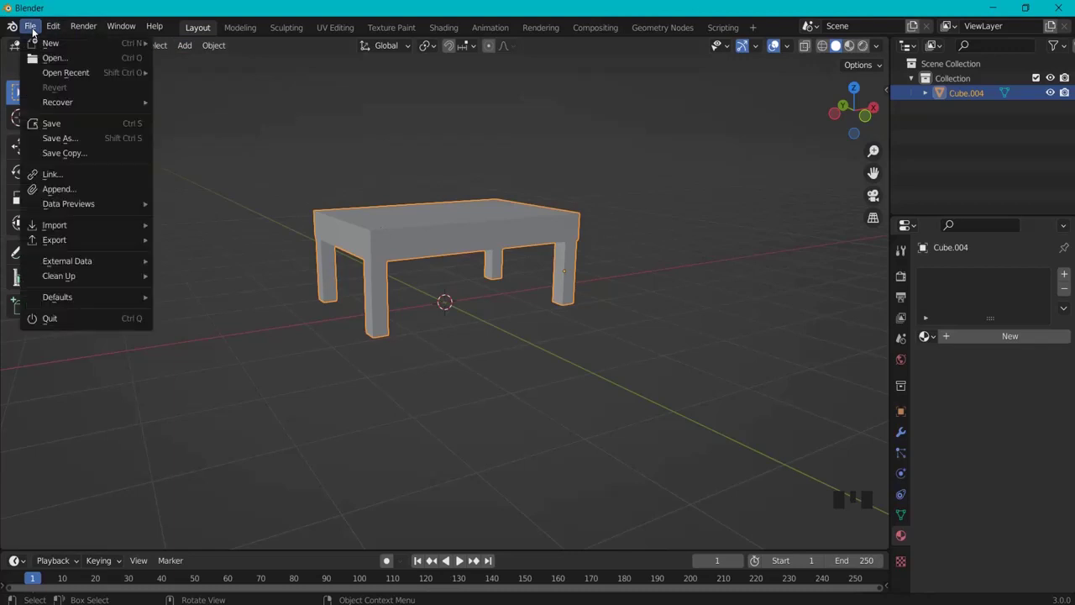
mouse_move(93, 245)
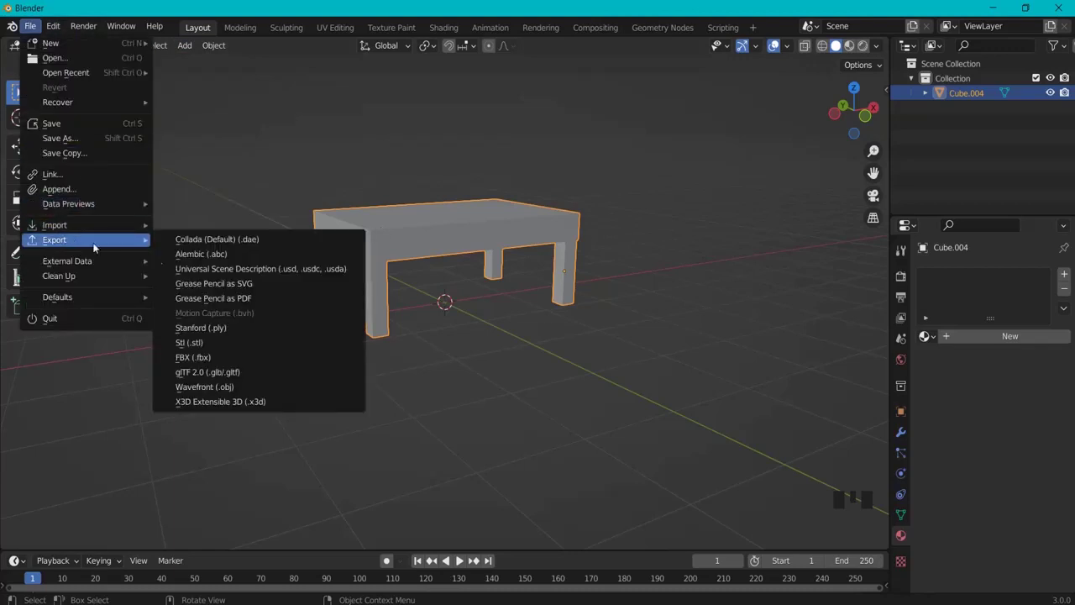
click(200, 358)
click(210, 224)
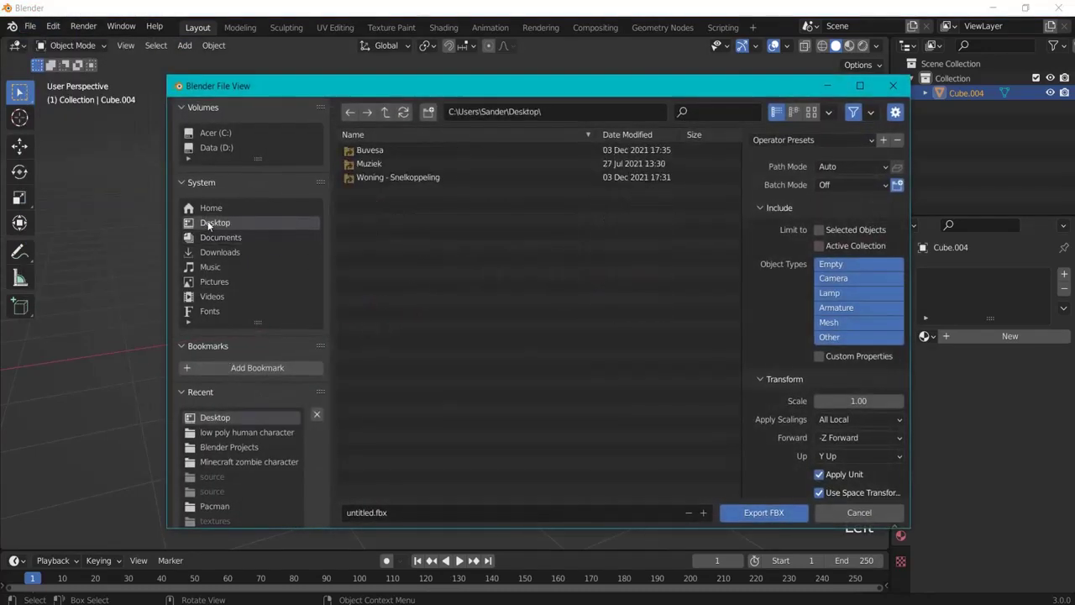
click(819, 230)
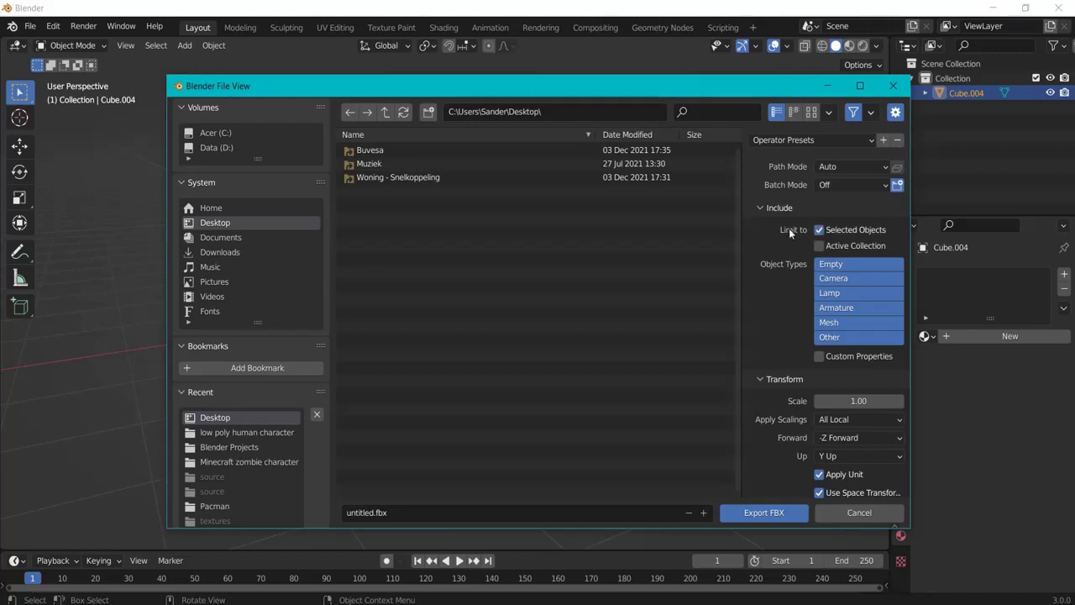
click(763, 513)
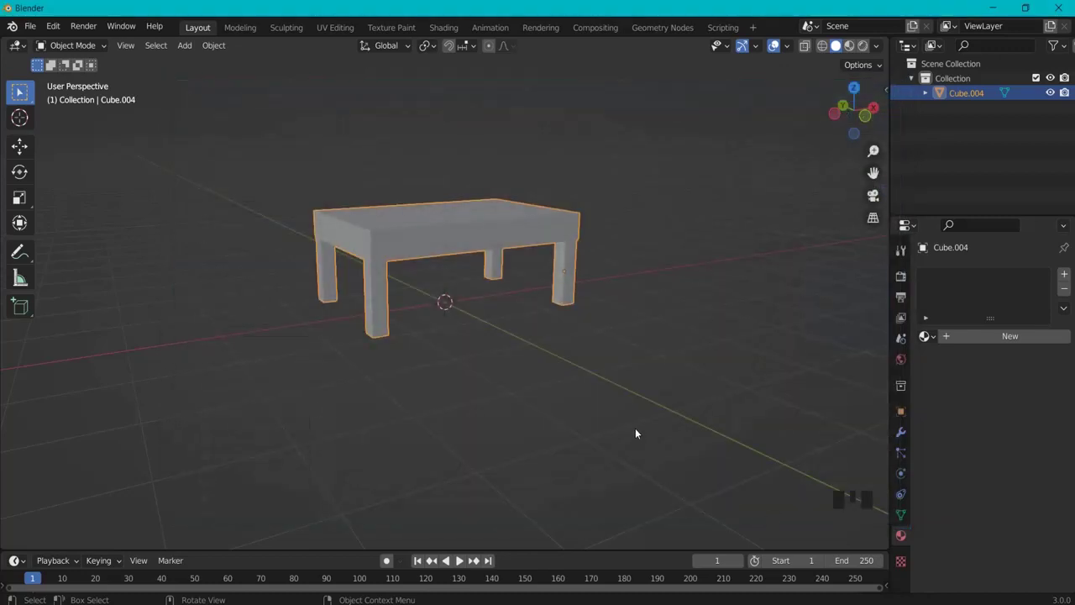
- Create a new Untitled mix at 2048 px in Quixel Mixer
key(alt+Tab)
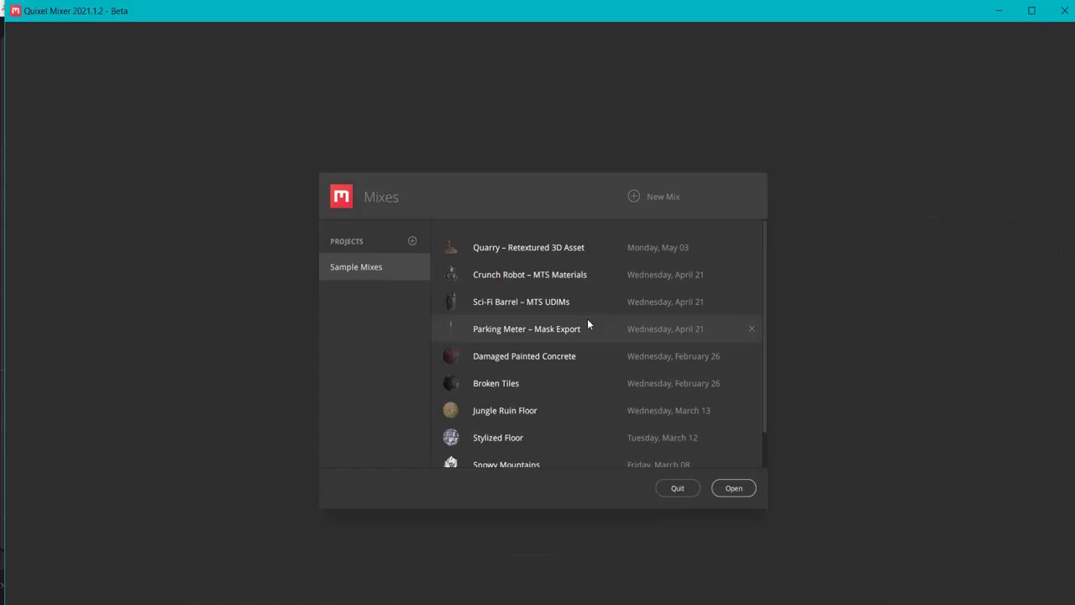
click(653, 197)
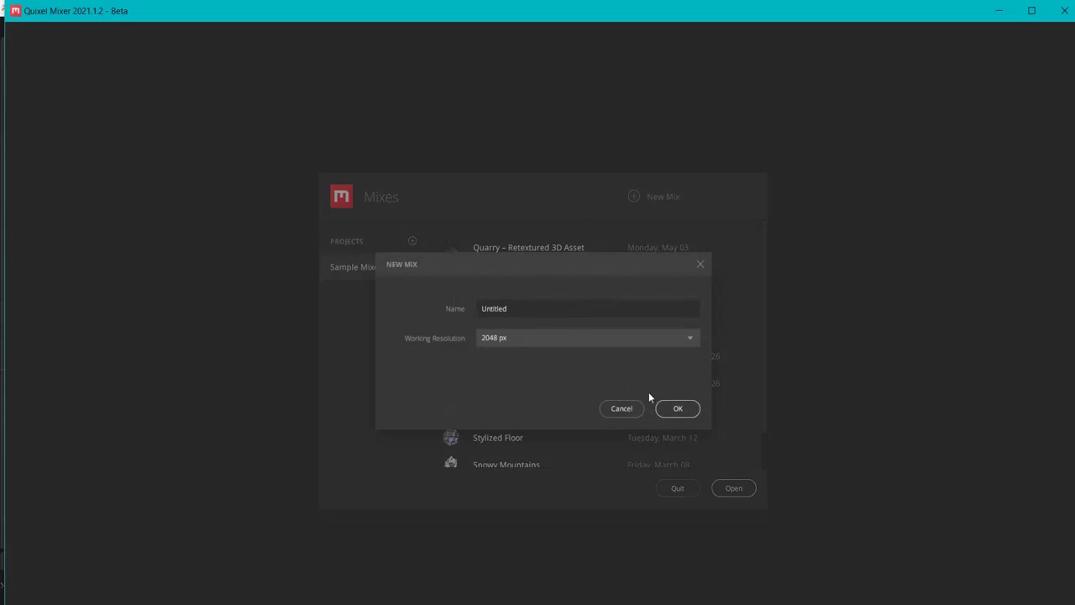
click(670, 409)
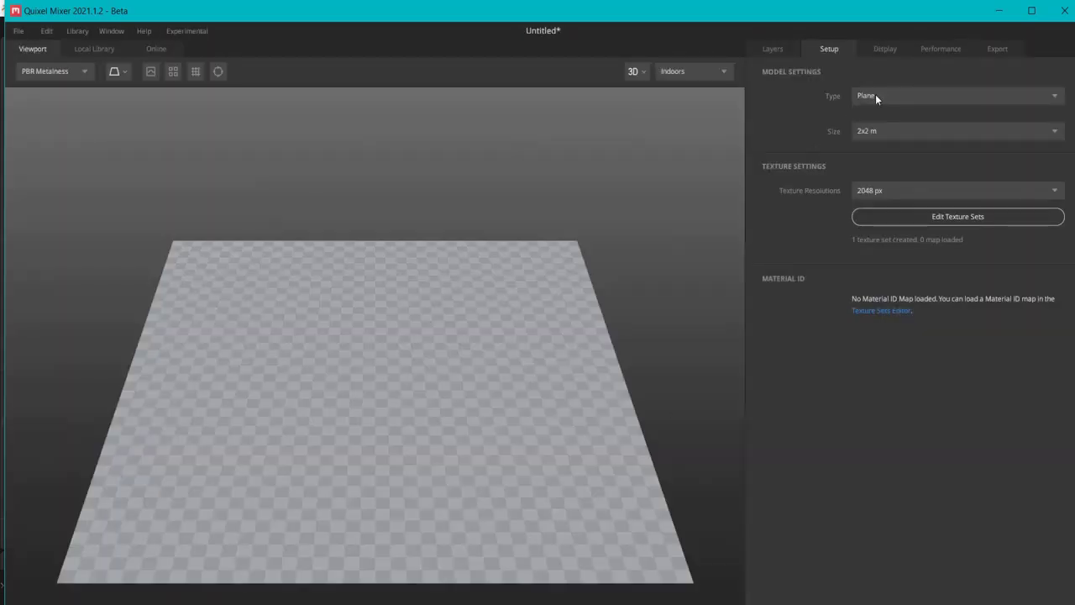
- Set the mix to a Custom Model using untitled.fbx
click(875, 95)
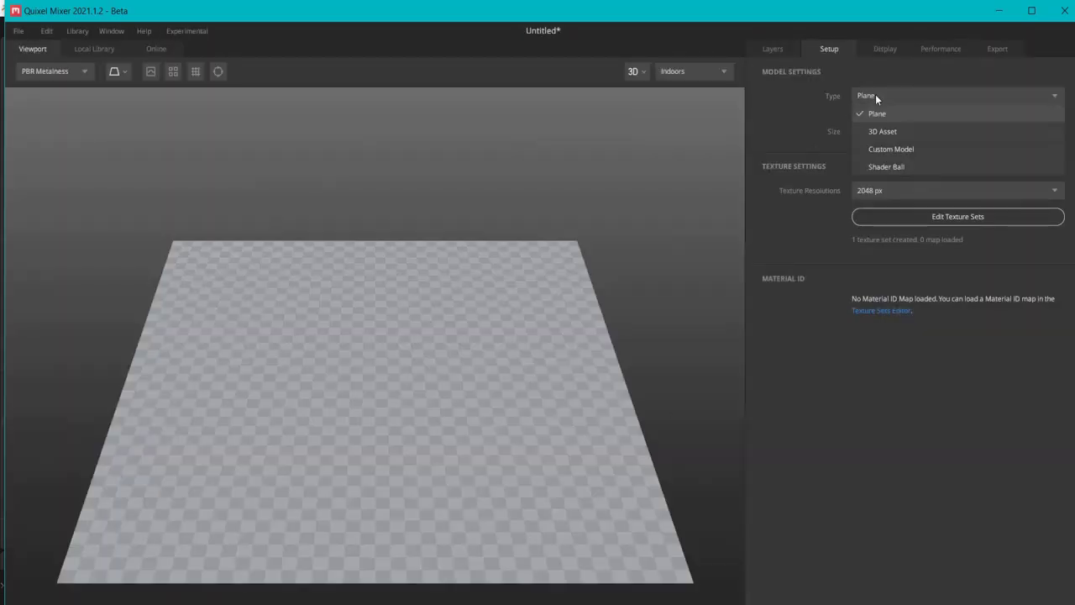
click(890, 149)
click(416, 147)
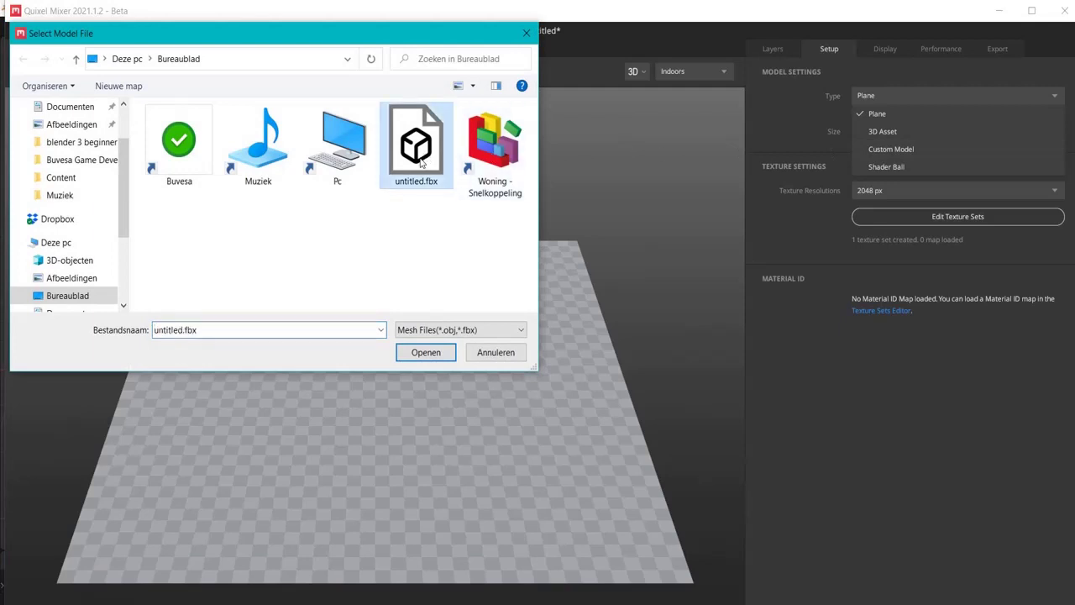
click(425, 352)
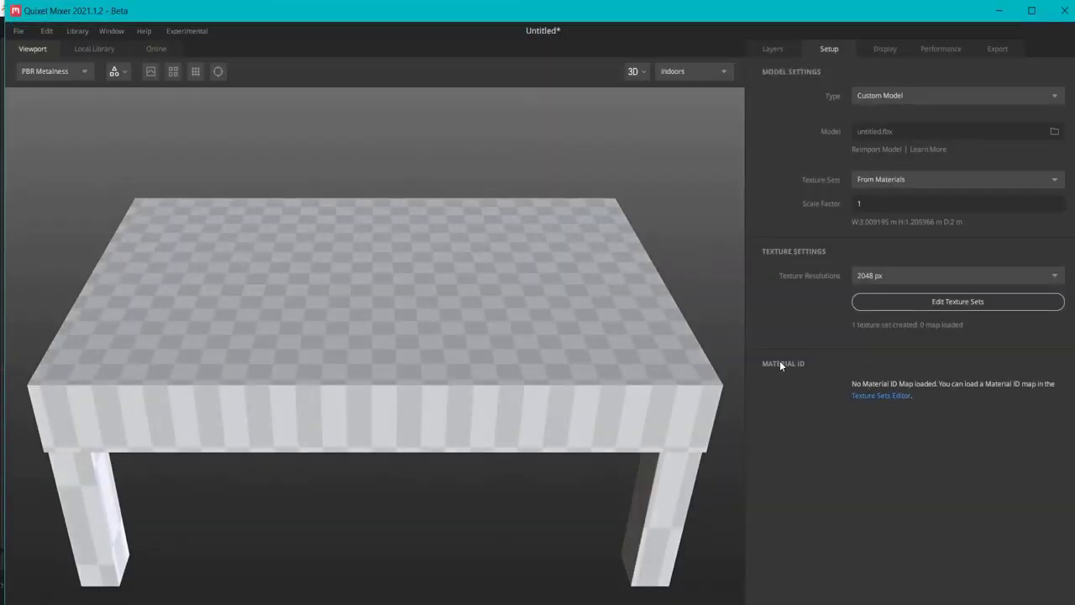
- Load cube_id_material.png into the texture set's Material ID slot and close the editor
click(874, 396)
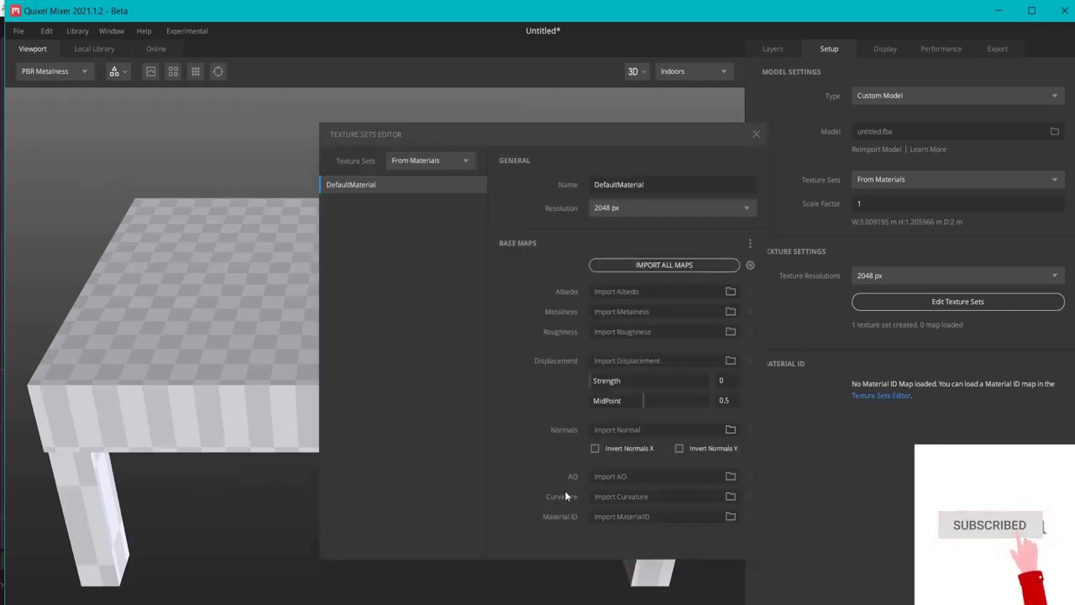
click(730, 516)
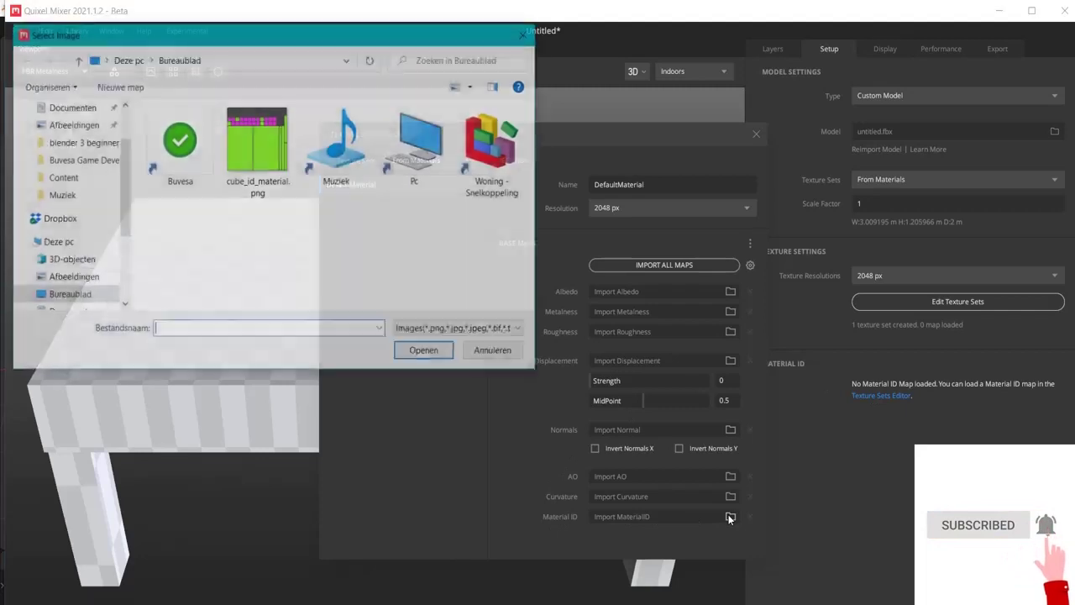
click(254, 148)
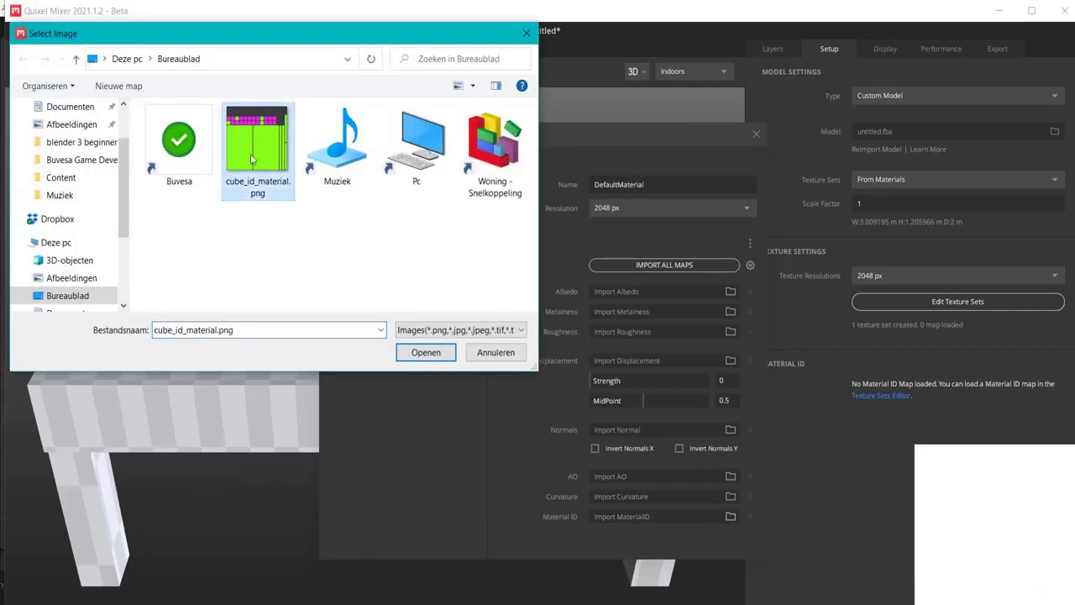
click(425, 353)
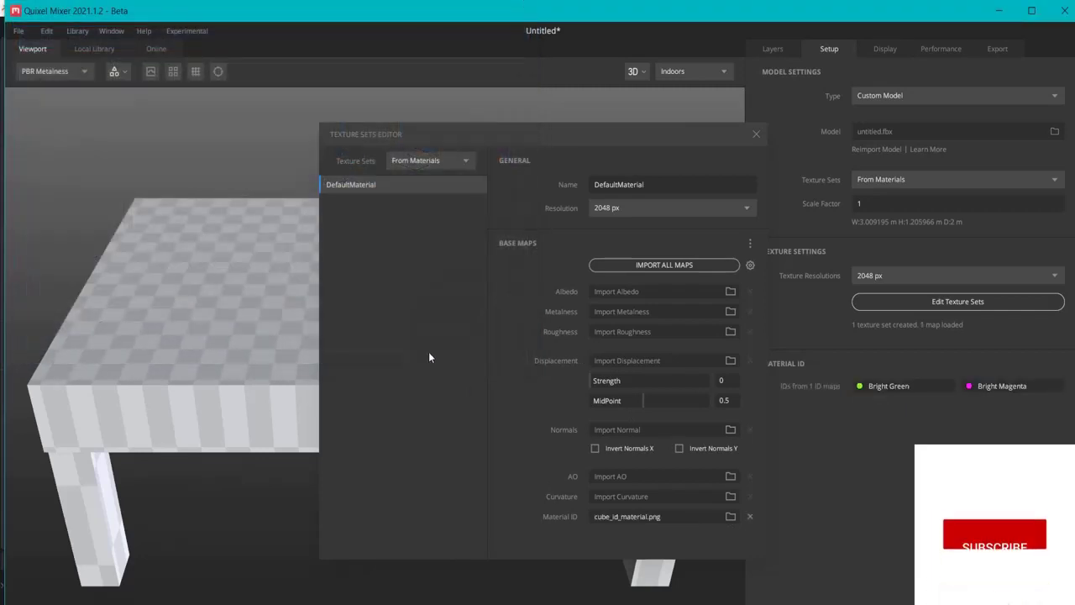
click(755, 134)
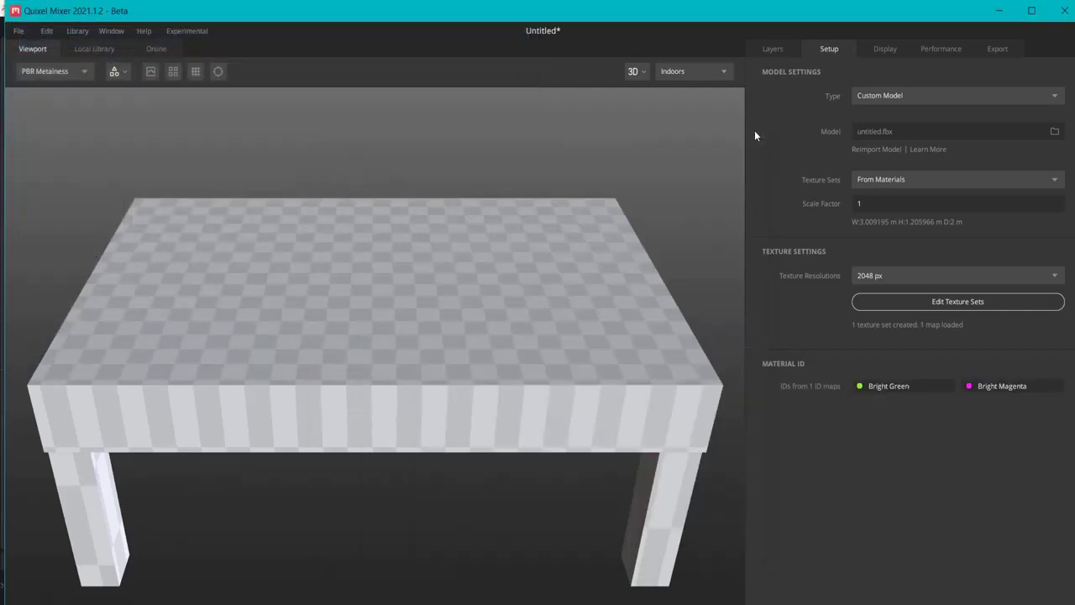
- Add the Oily Metal smart material, found by searching 'metal'
click(774, 50)
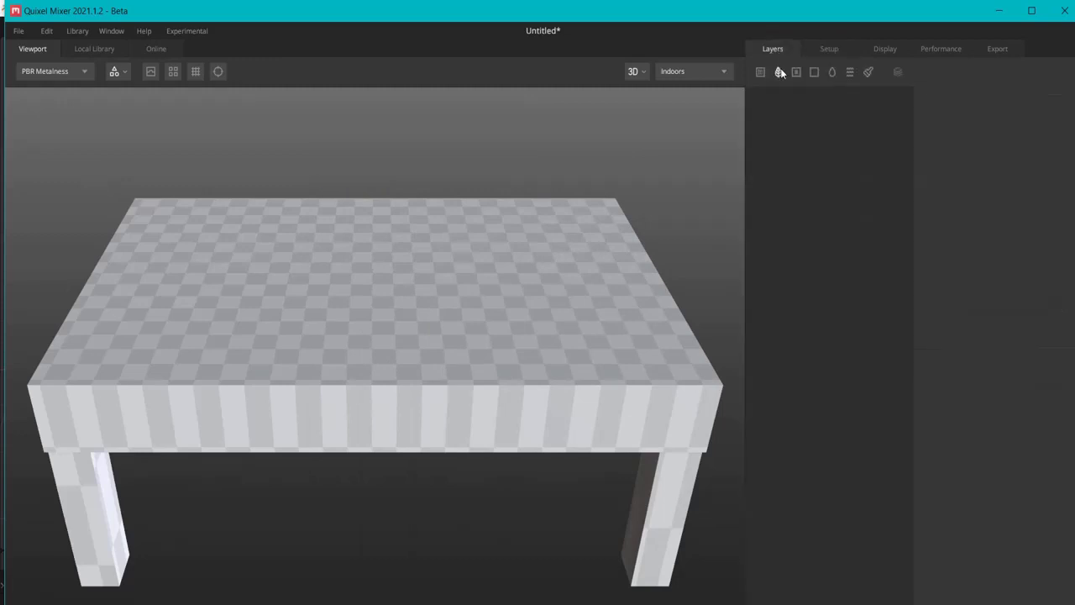
click(797, 73)
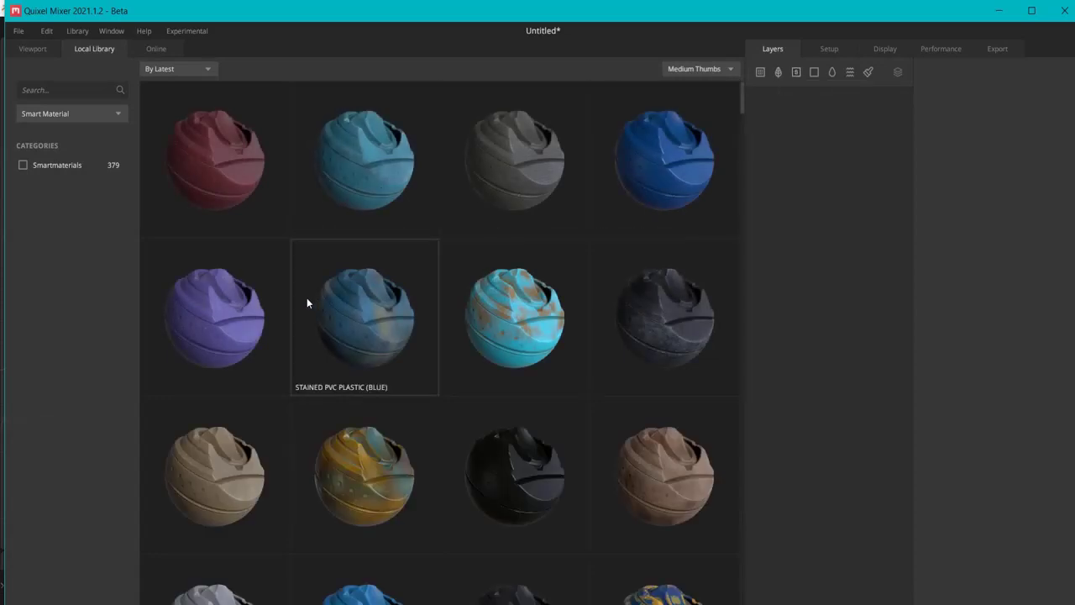
click(48, 90)
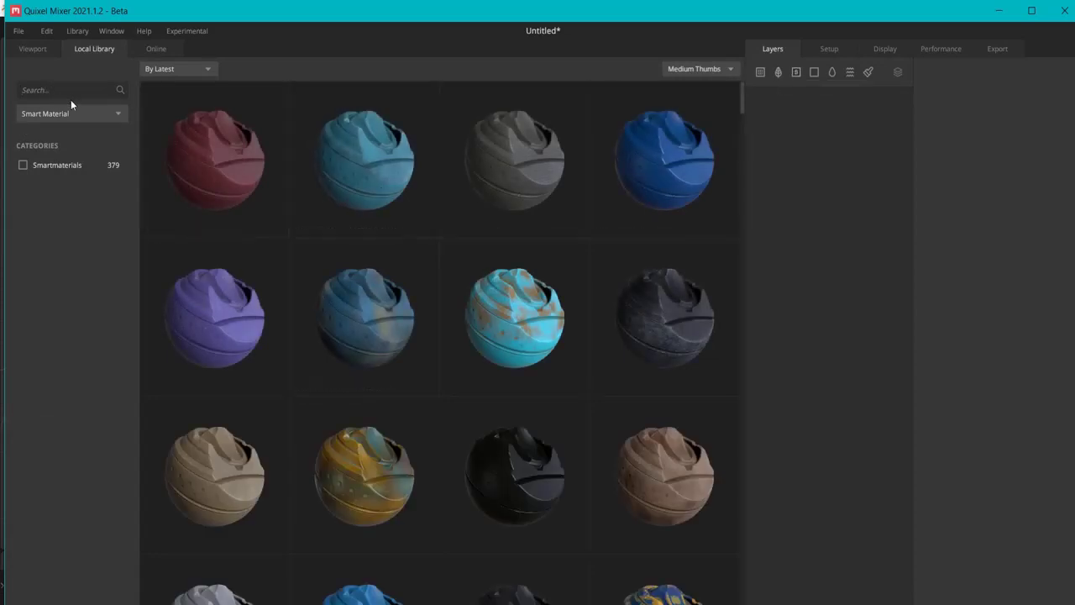
text(metal)
scroll(378, 284, down, 1)
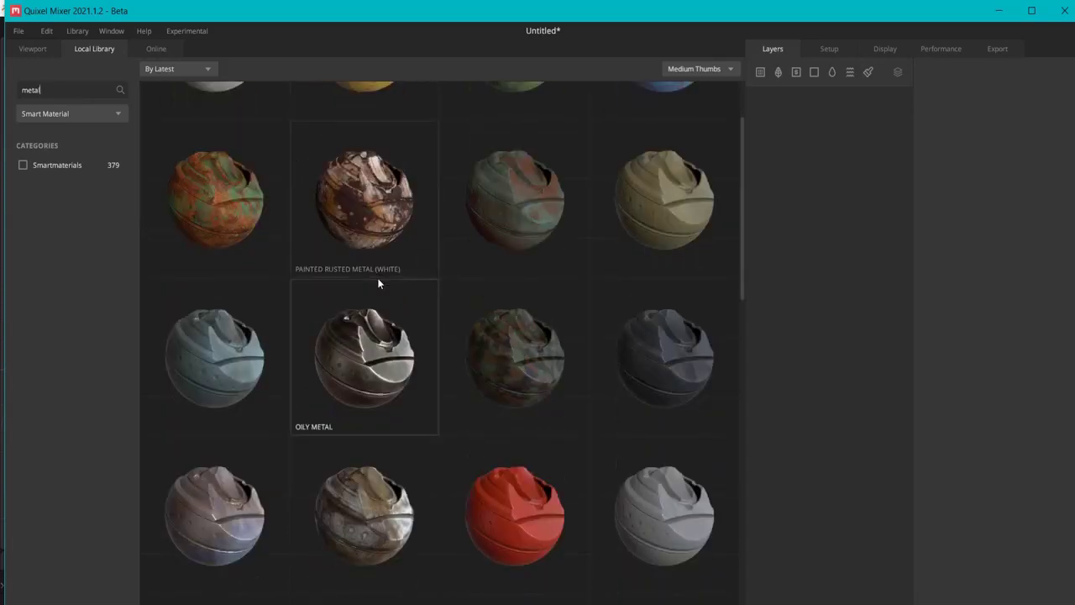
click(359, 367)
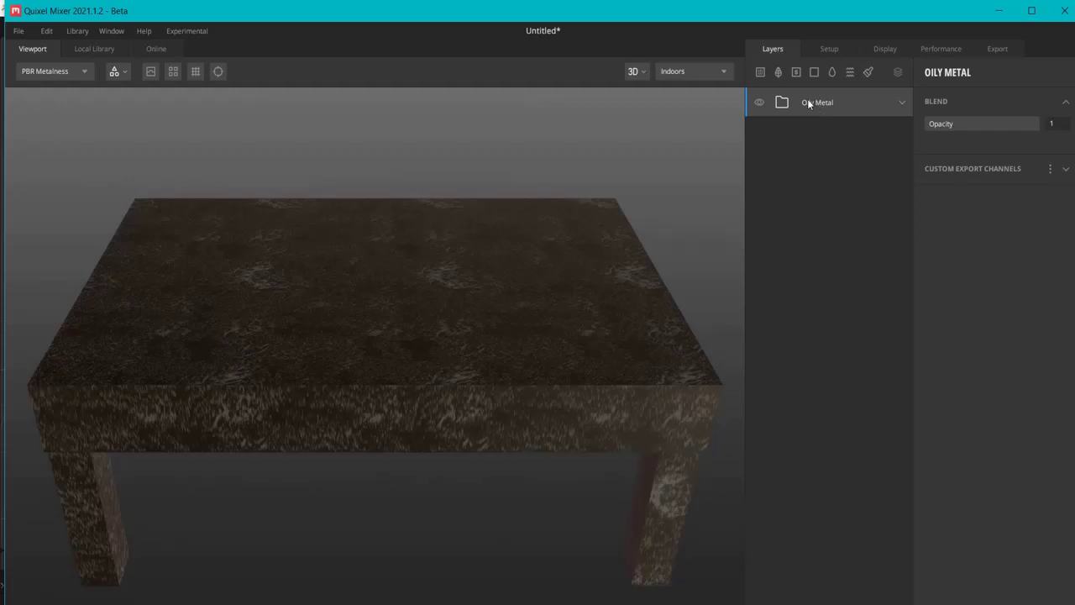
- Add the Gym Bench Wood smart material, found by searching 'wood'
click(94, 48)
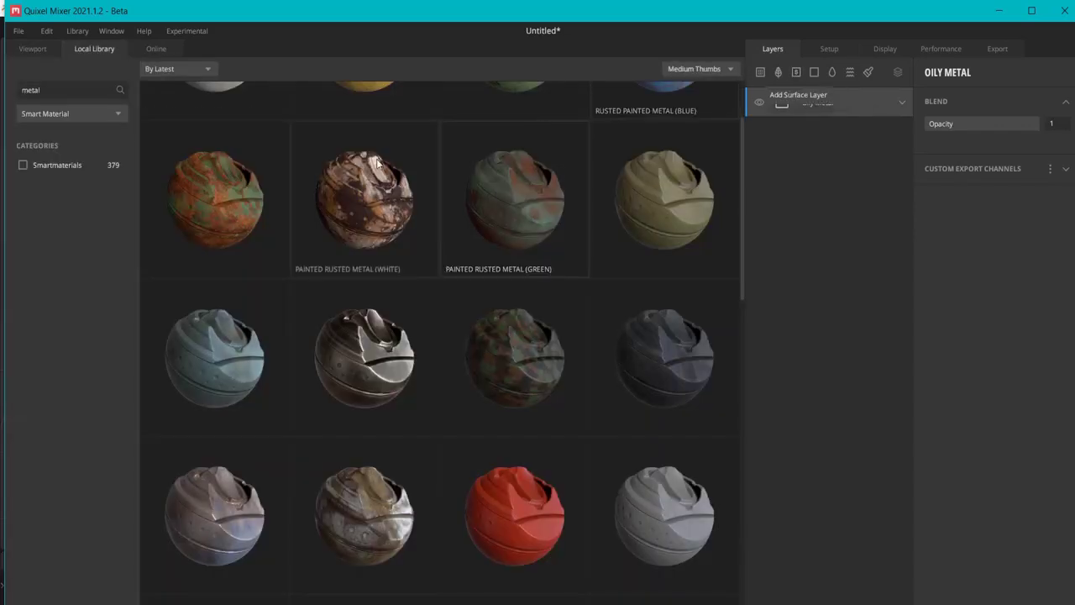
drag(51, 89, 15, 87)
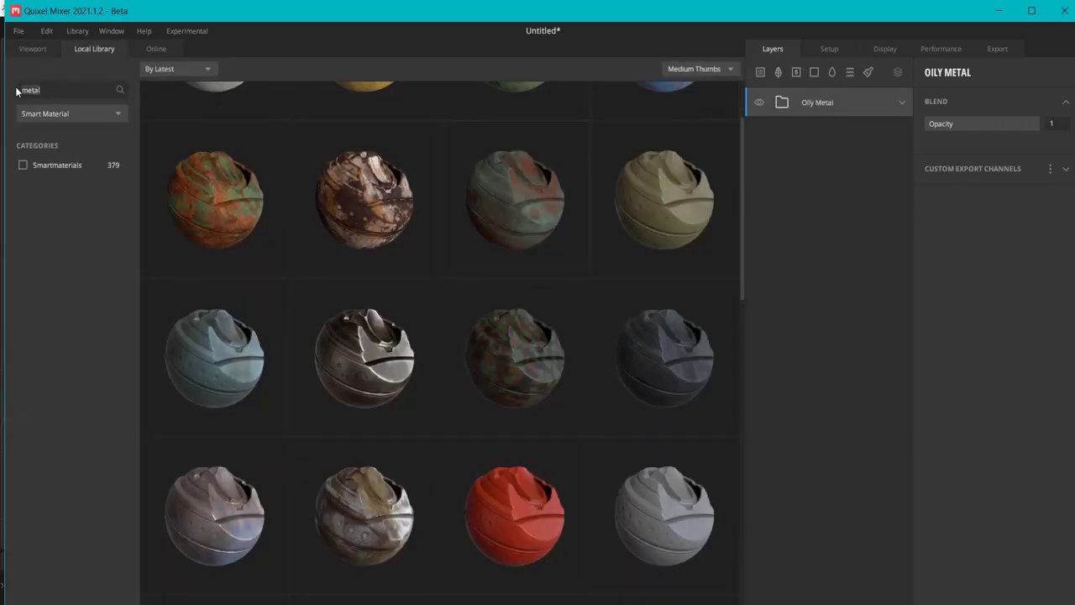
text(wood)
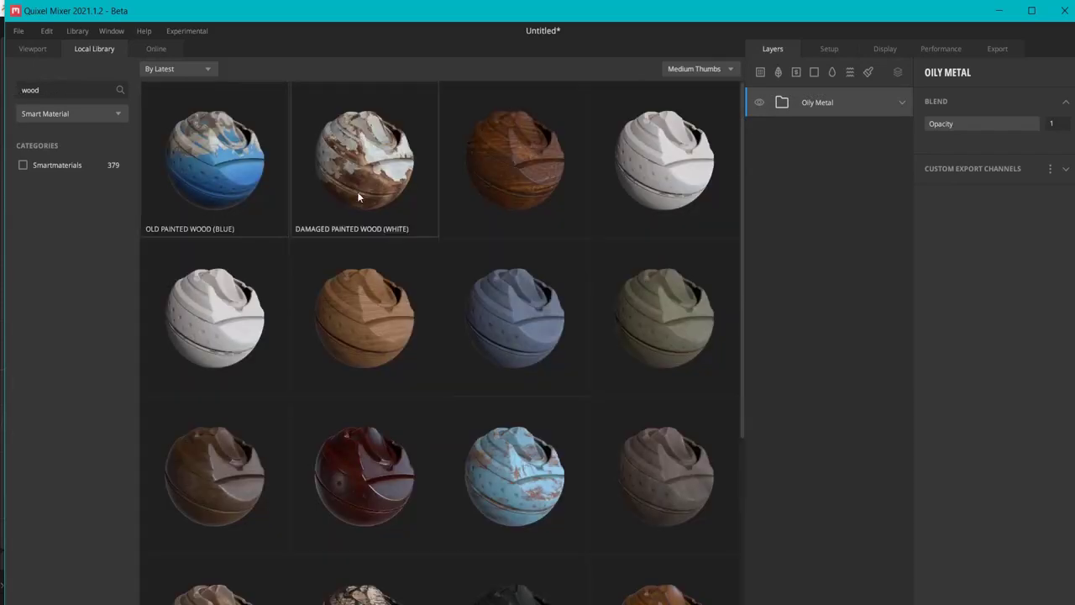
click(346, 318)
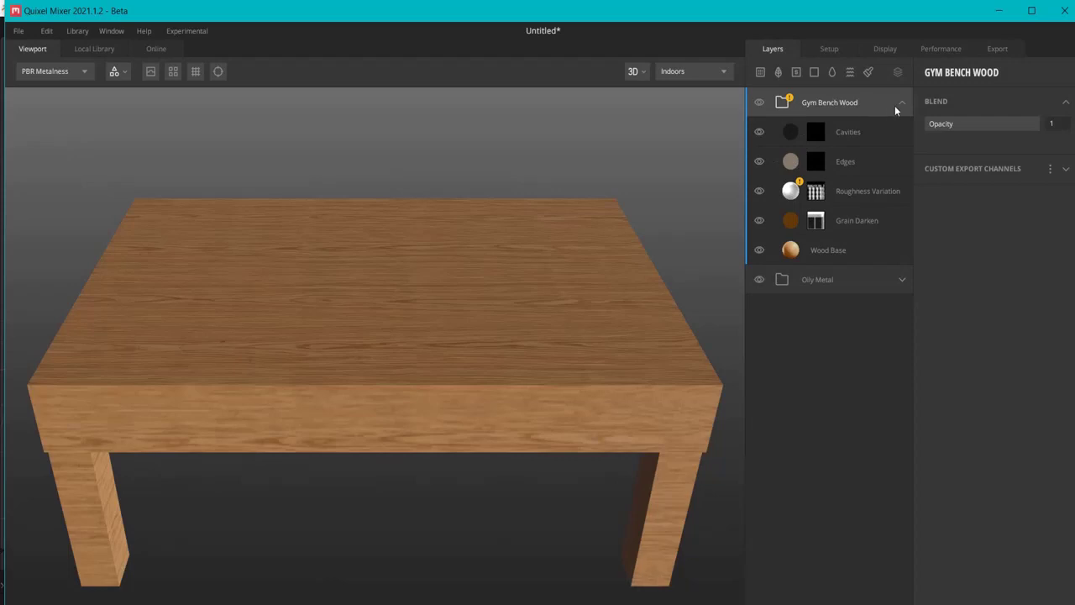
- Collapse the Gym Bench Wood group and open its Material ID mask, testing Bright Green and Bright Magenta
click(901, 103)
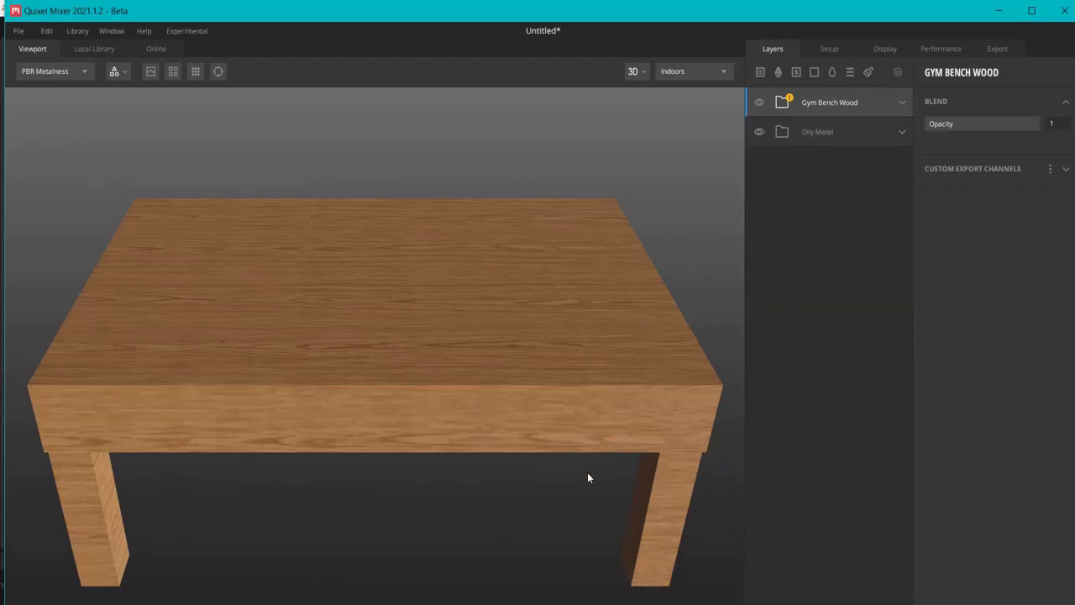
drag(587, 472, 591, 440)
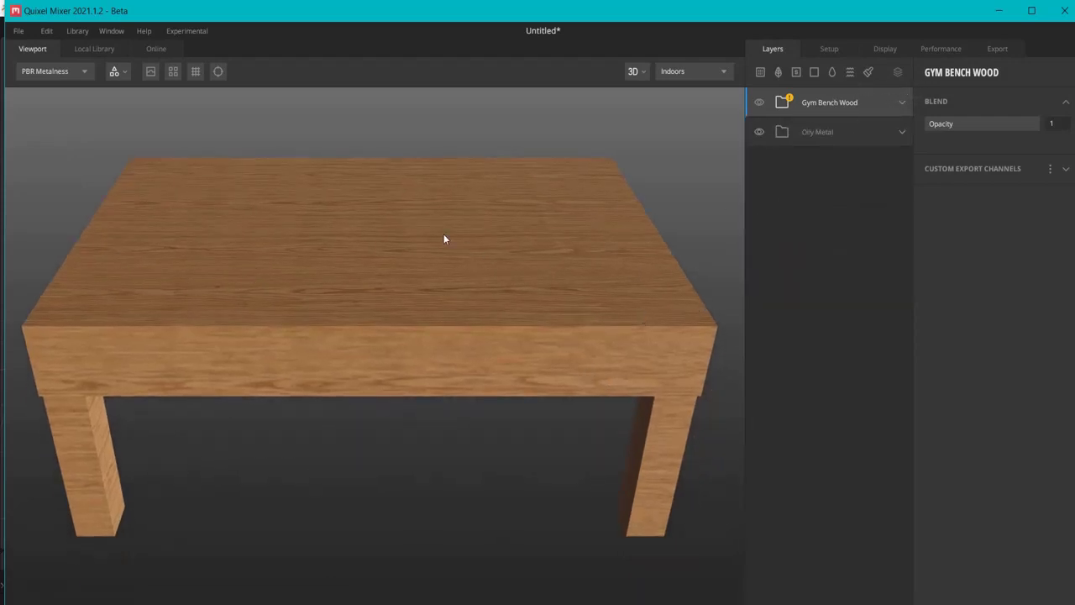
right_click(830, 103)
click(827, 299)
click(788, 102)
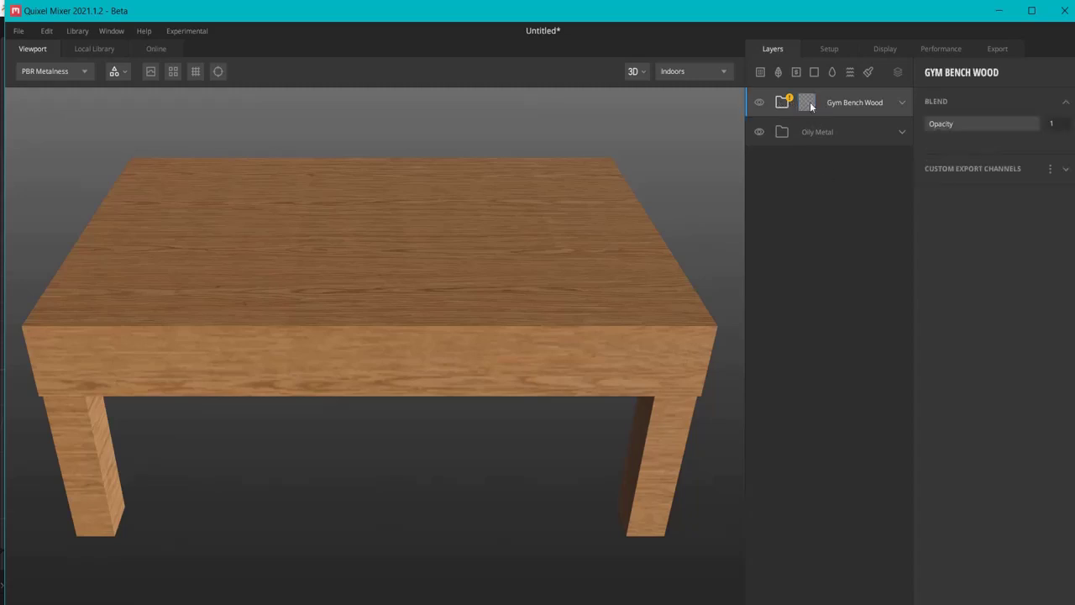
click(805, 104)
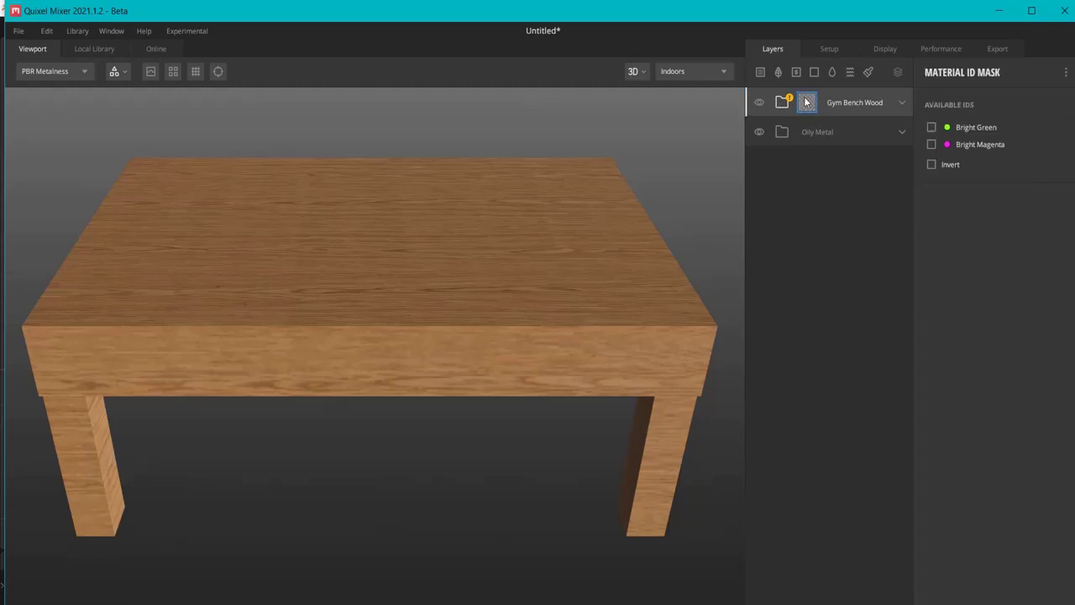
click(931, 127)
click(931, 127)
click(932, 145)
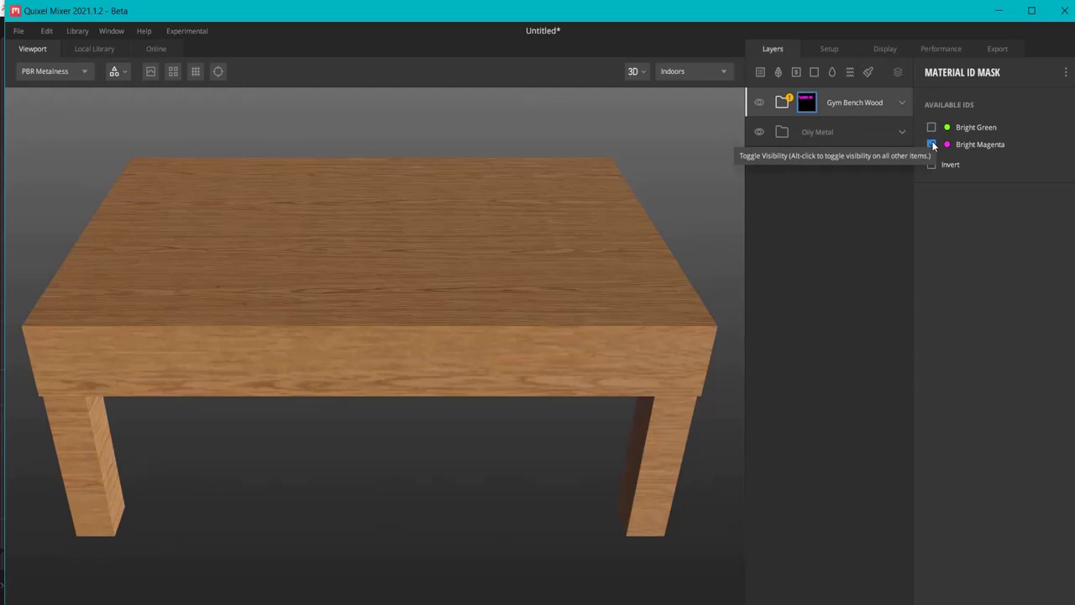
click(932, 144)
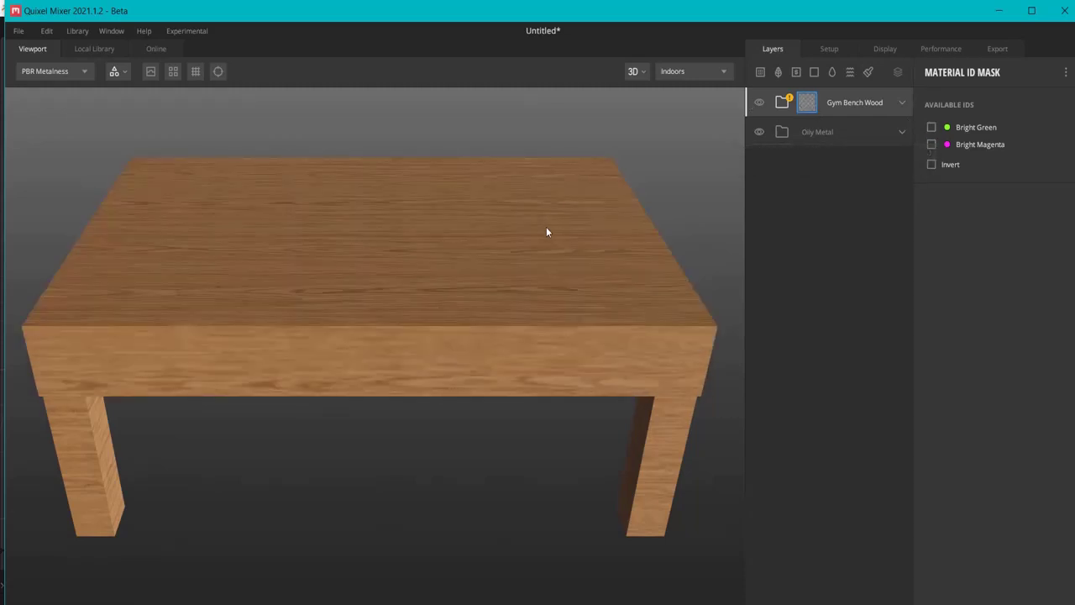
- Pick the green tabletop in Material ID view to mask the wood to Bright Green
key(m)
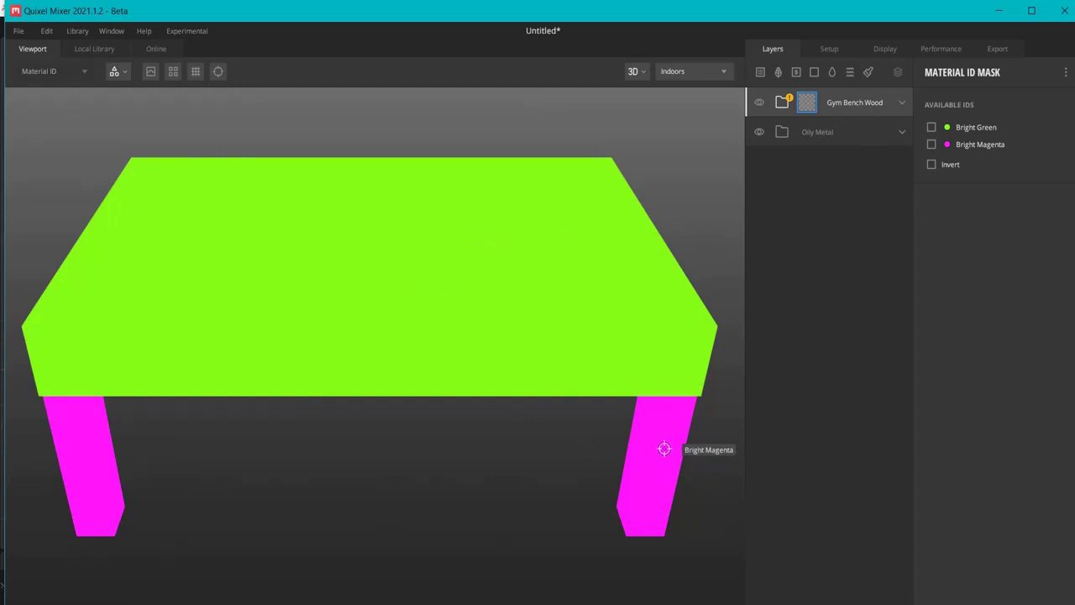
click(428, 239)
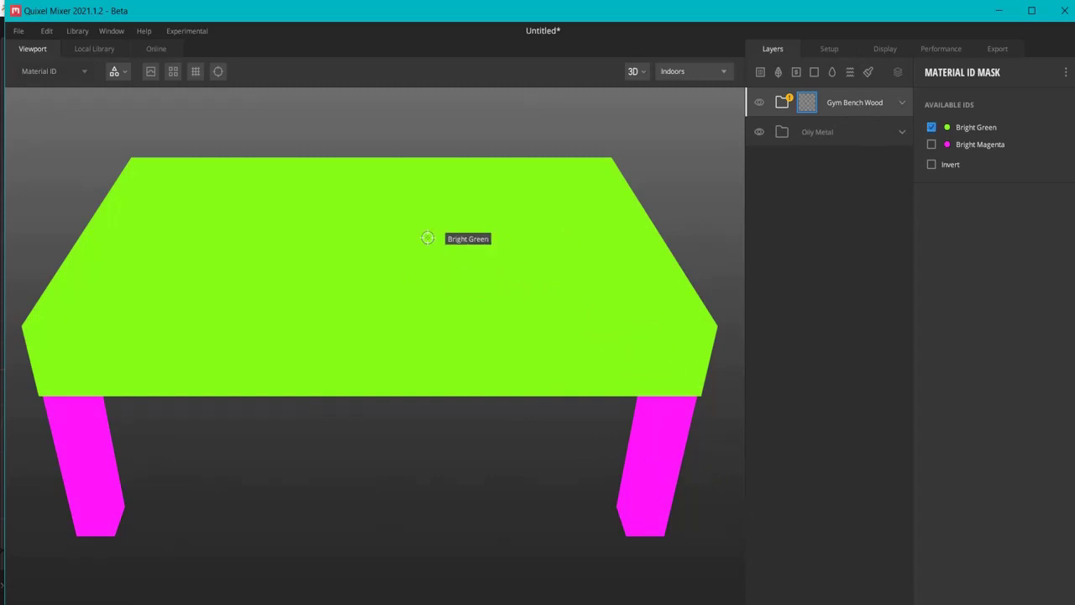
key(m)
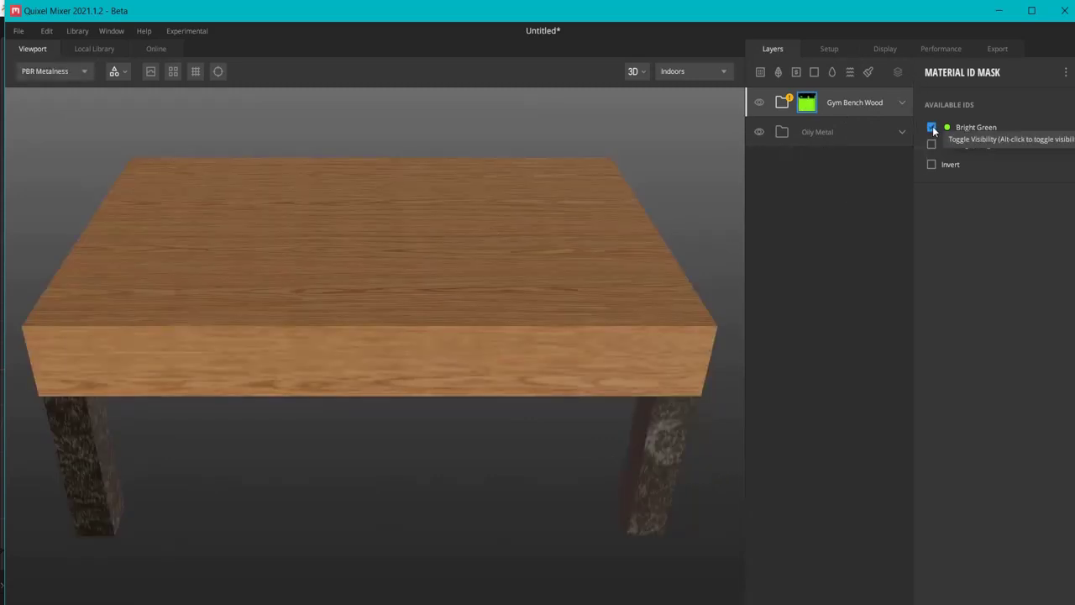
click(819, 132)
- Mask the Oily Metal layer to Bright Magenta by picking a leg in Material ID view
click(819, 132)
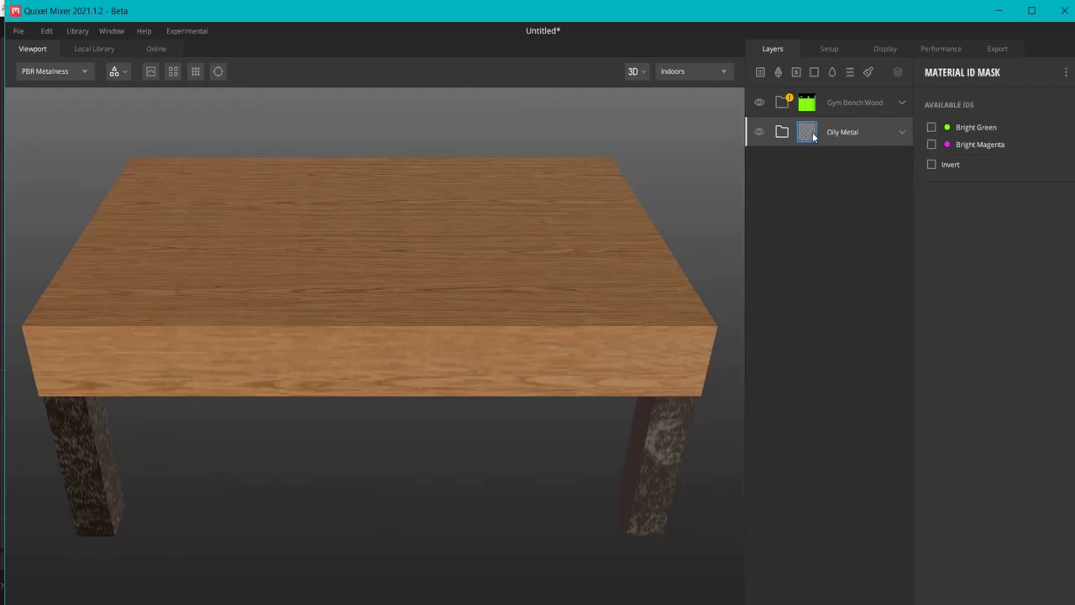
mouse_move(644, 425)
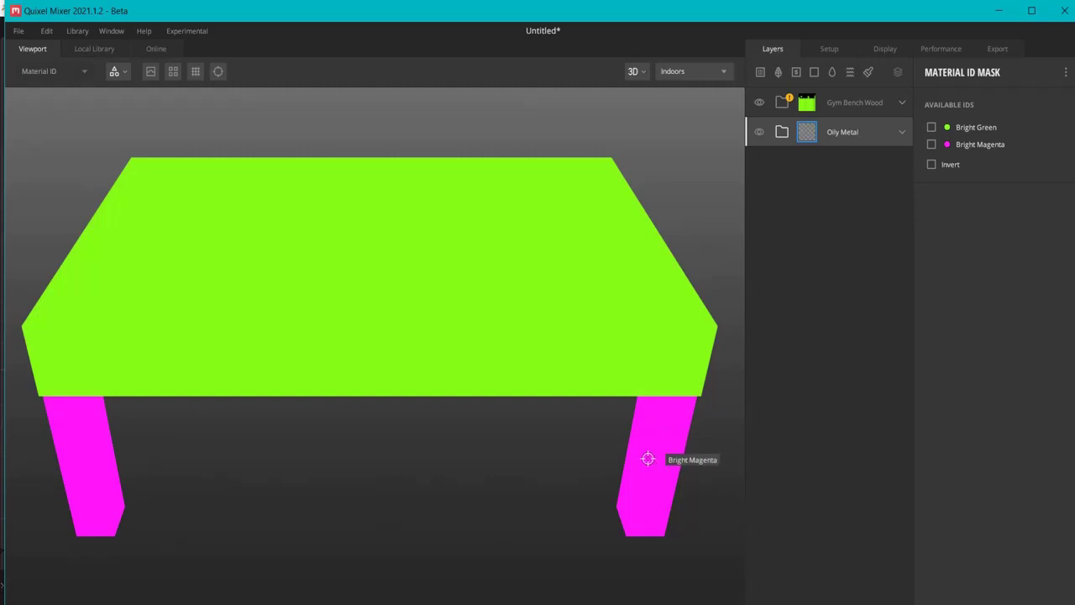
click(647, 459)
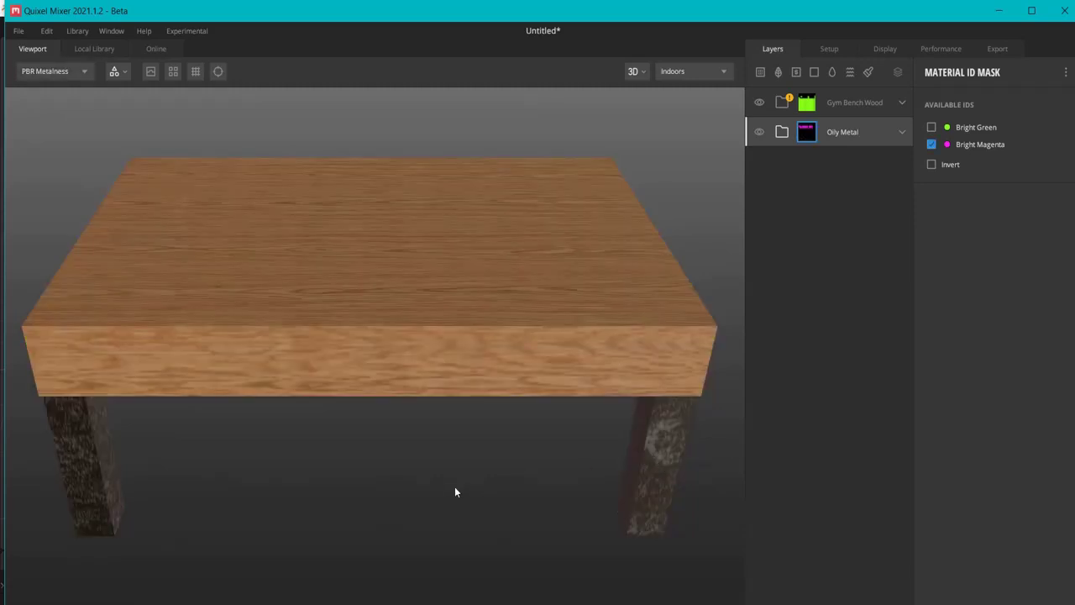
- Orbit around and beneath the table to inspect the wood top and metal legs
alt+drag(455, 492, 499, 411)
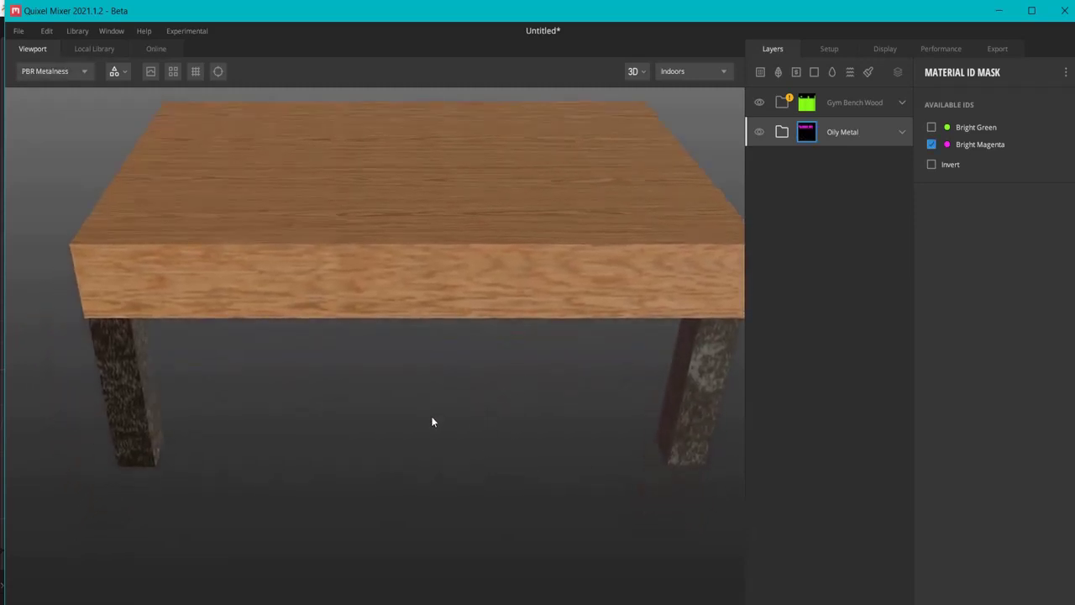
alt+drag(432, 421, 435, 478)
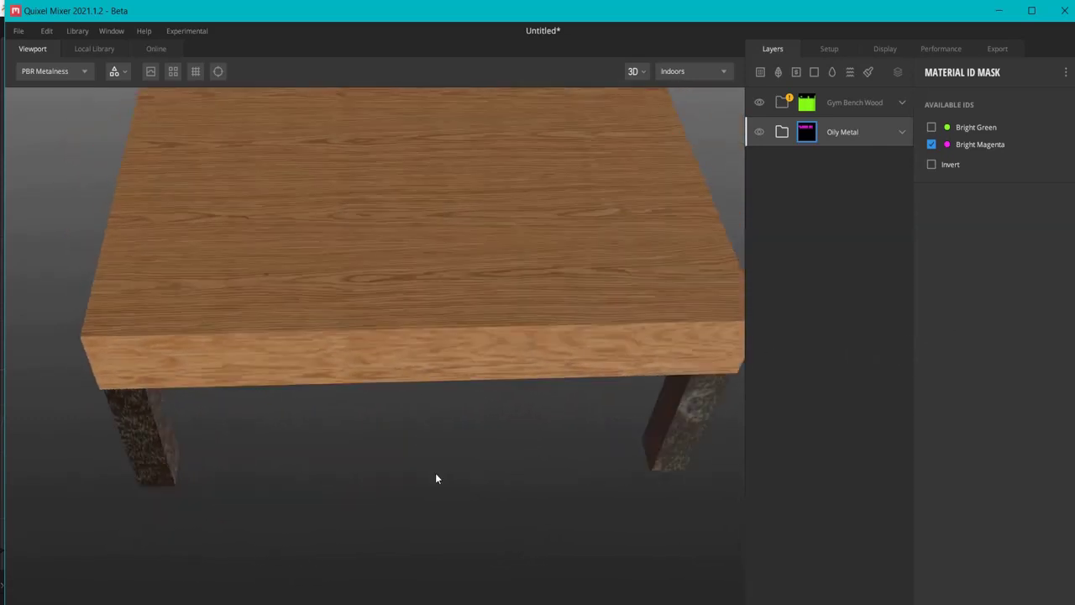
scroll(454, 428, down, 5)
alt+drag(470, 379, 537, 395)
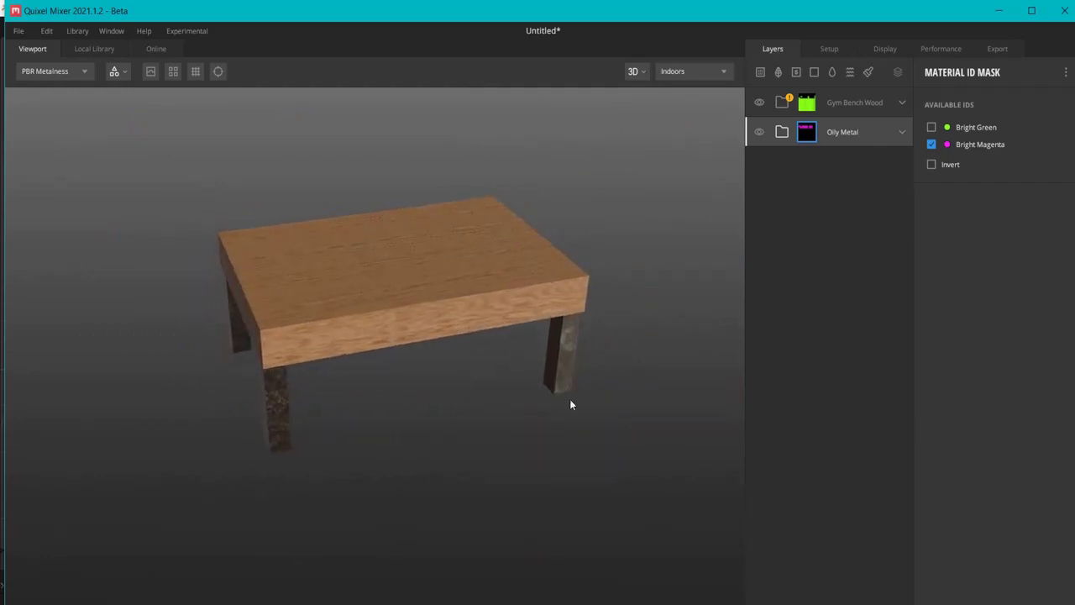
alt+drag(646, 391, 766, 330)
- Show the export settings with the Metalness Maps preset and Desktop location, briefly checking the File menu
click(996, 49)
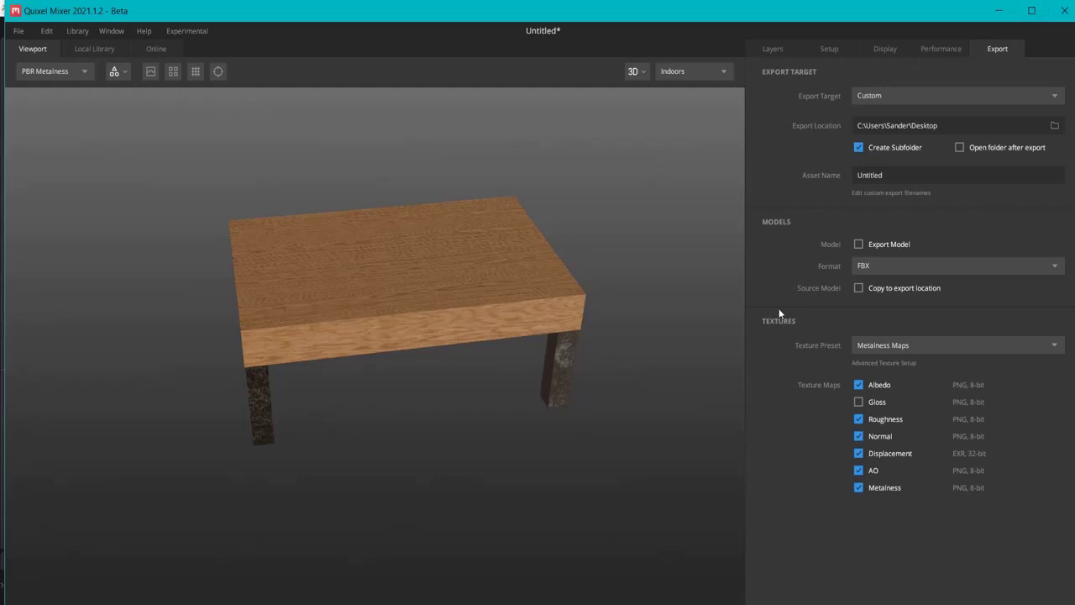
click(19, 32)
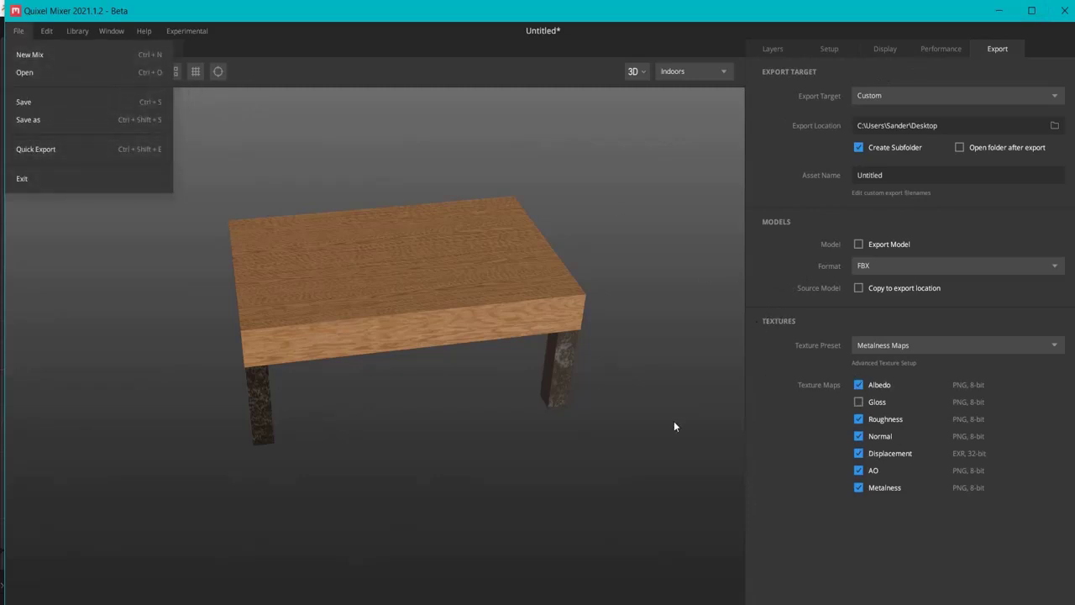
click(375, 305)
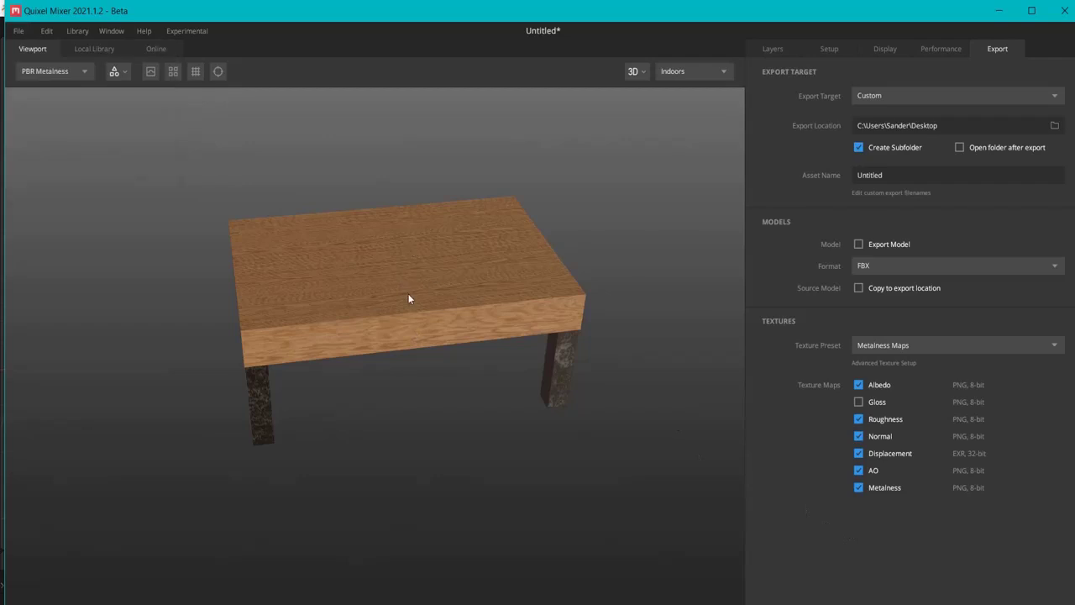